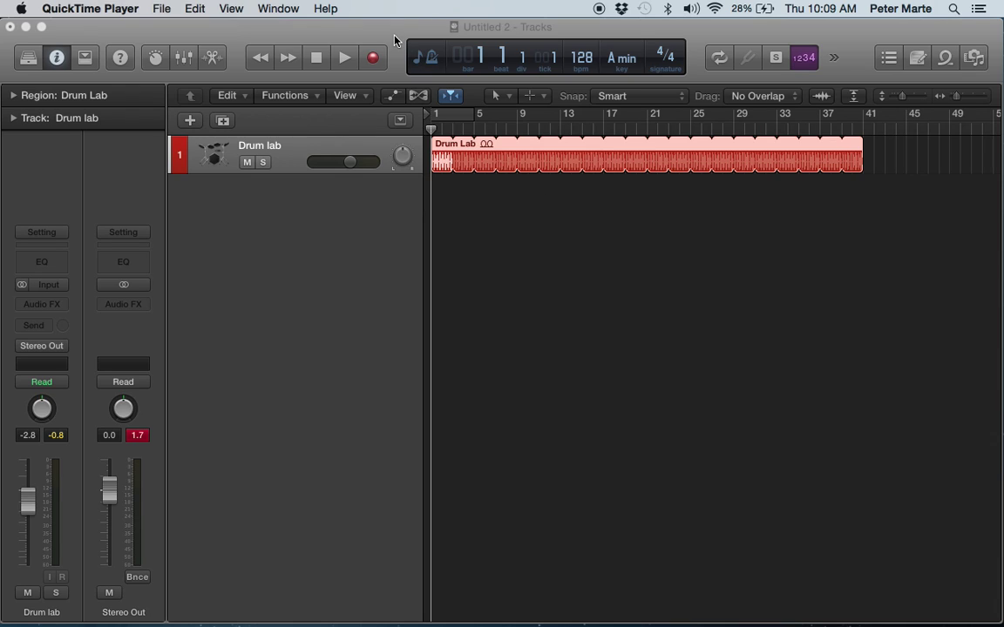
# - Play the Drum lab loop briefly, stop, and return the playhead to the project start
pyautogui.click(344, 59)
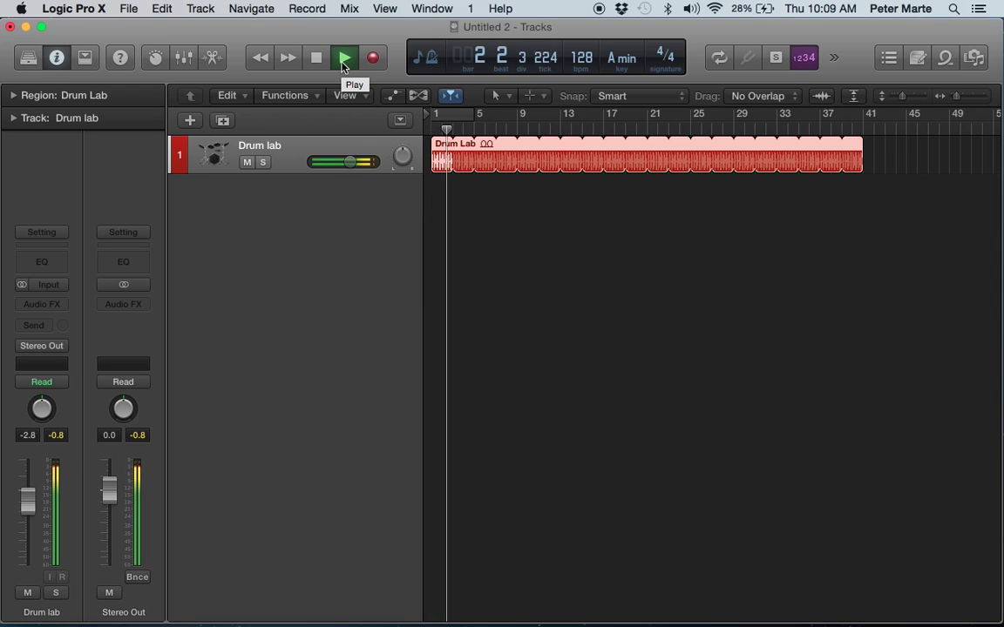
pyautogui.click(317, 58)
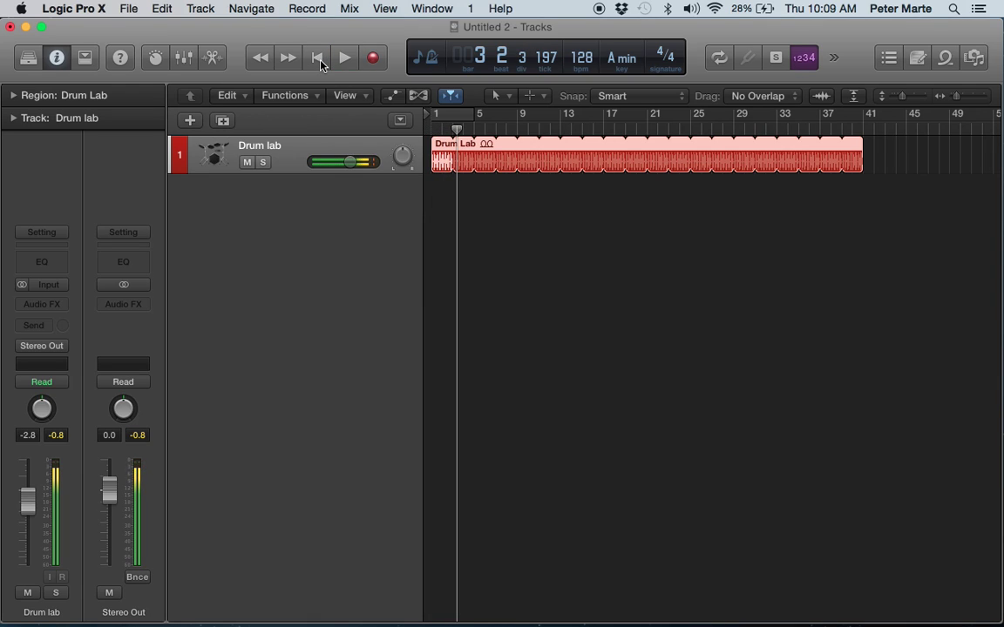
pyautogui.click(317, 59)
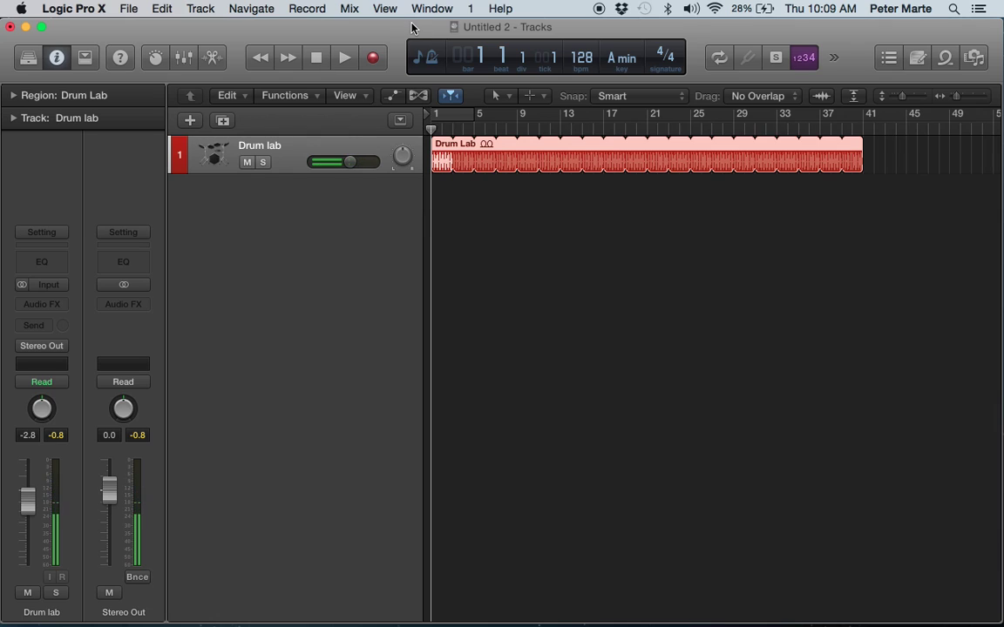
# - Import the Shout (acapella) copy_2 file onto a new track and position it at 4 4 4 136
pyautogui.moveTo(406, 29); pyautogui.dragTo(467, 230)
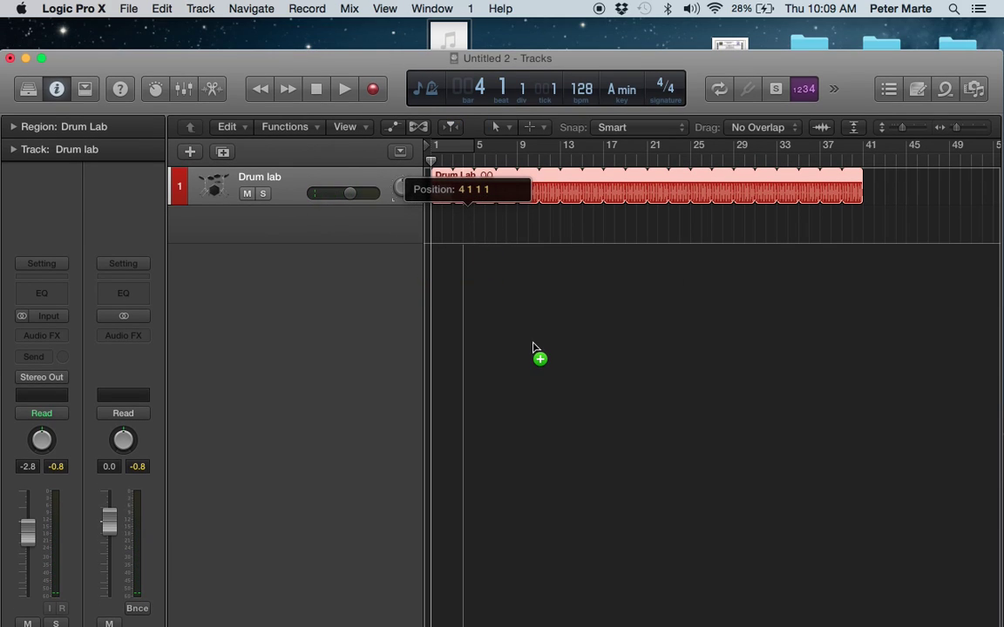
pyautogui.moveTo(366, 59); pyautogui.dragTo(367, 32)
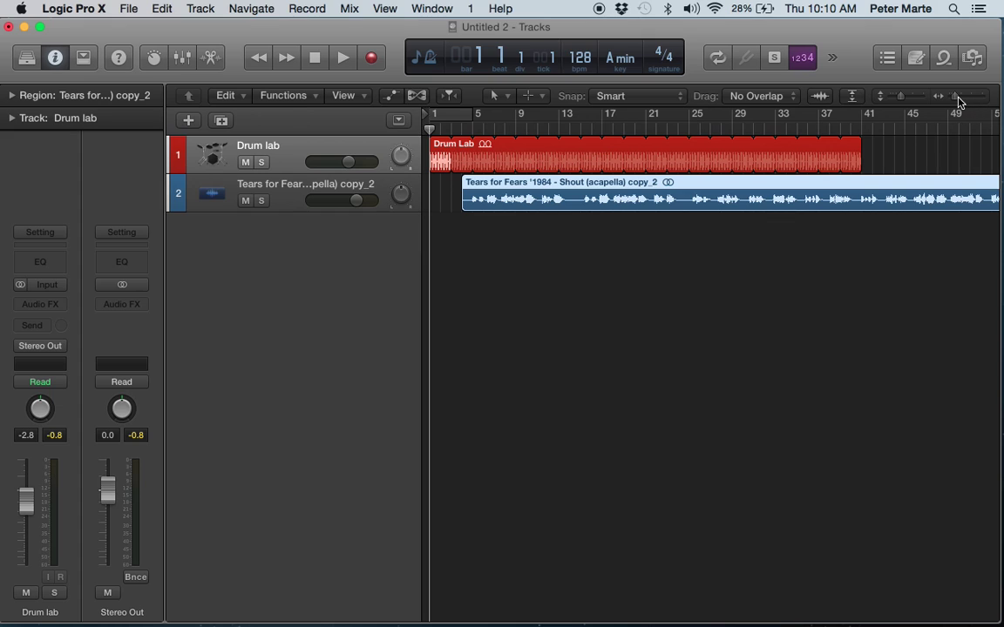
pyautogui.moveTo(956, 101); pyautogui.dragTo(960, 98)
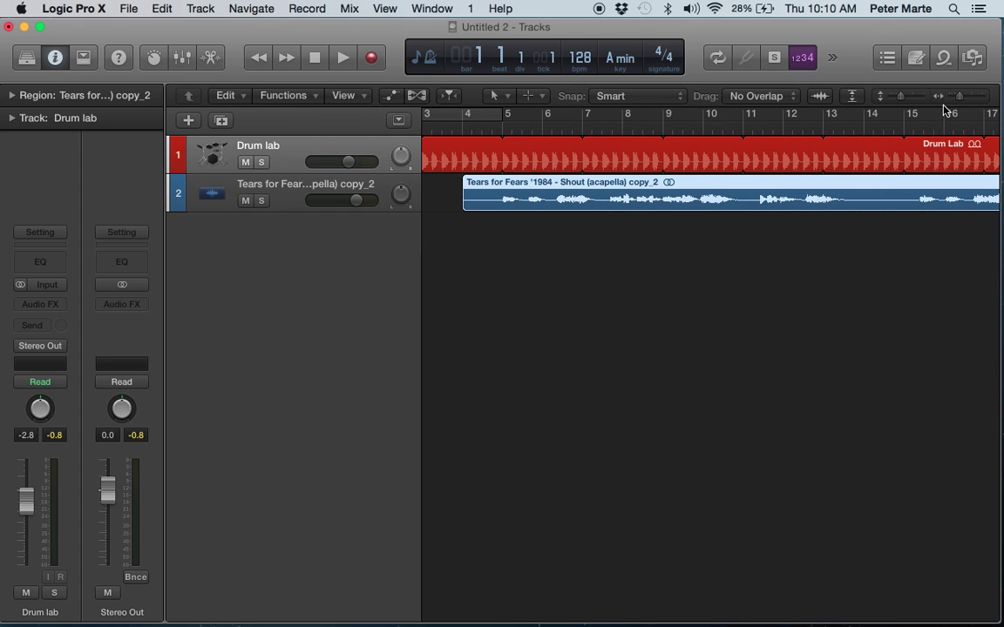
pyautogui.moveTo(465, 201); pyautogui.dragTo(502, 207)
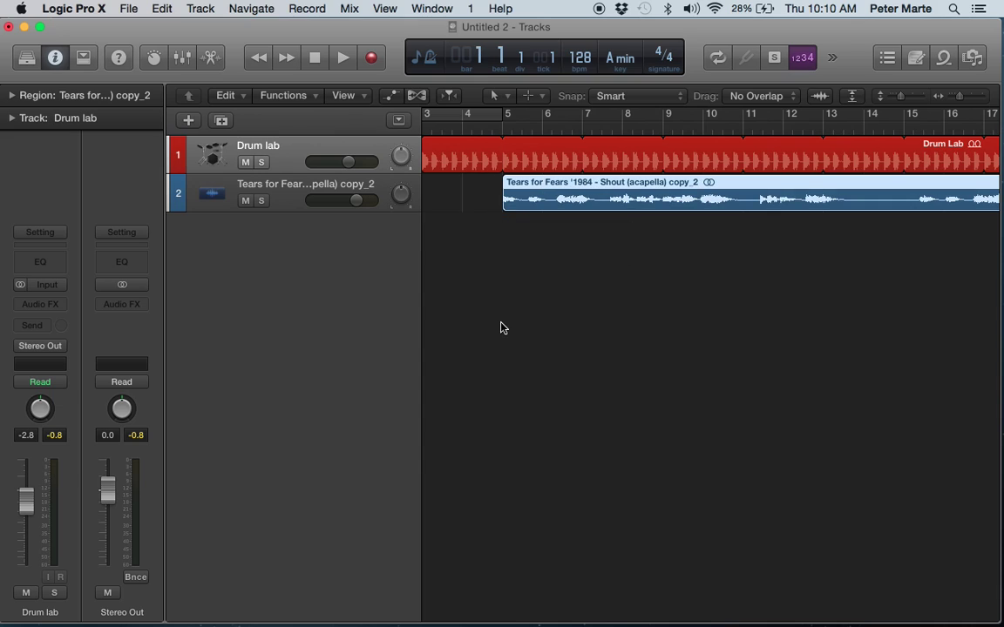
pyautogui.moveTo(958, 97); pyautogui.dragTo(977, 108)
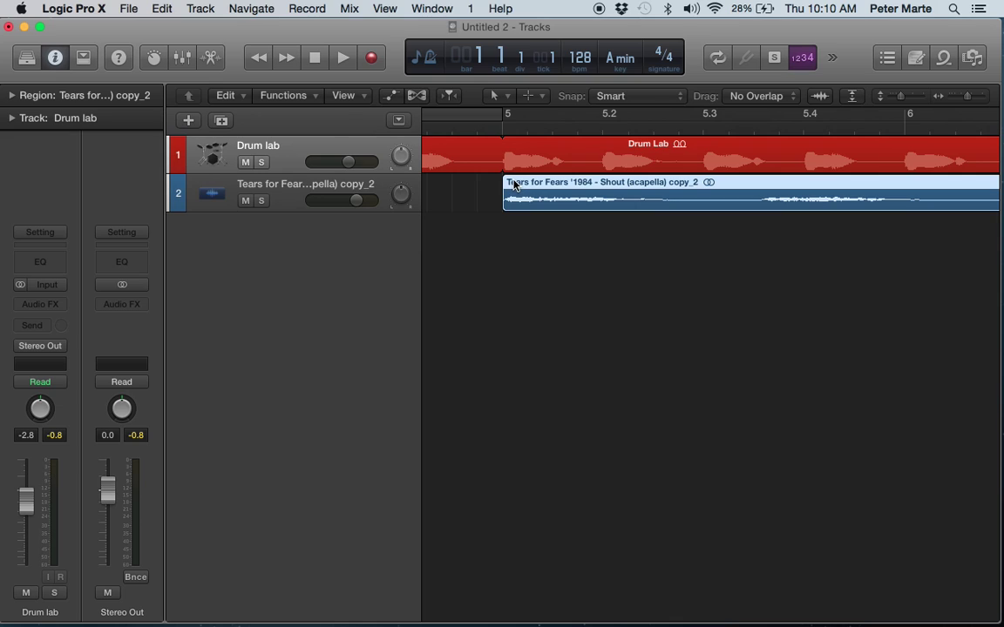
pyautogui.moveTo(514, 185); pyautogui.dragTo(499, 181)
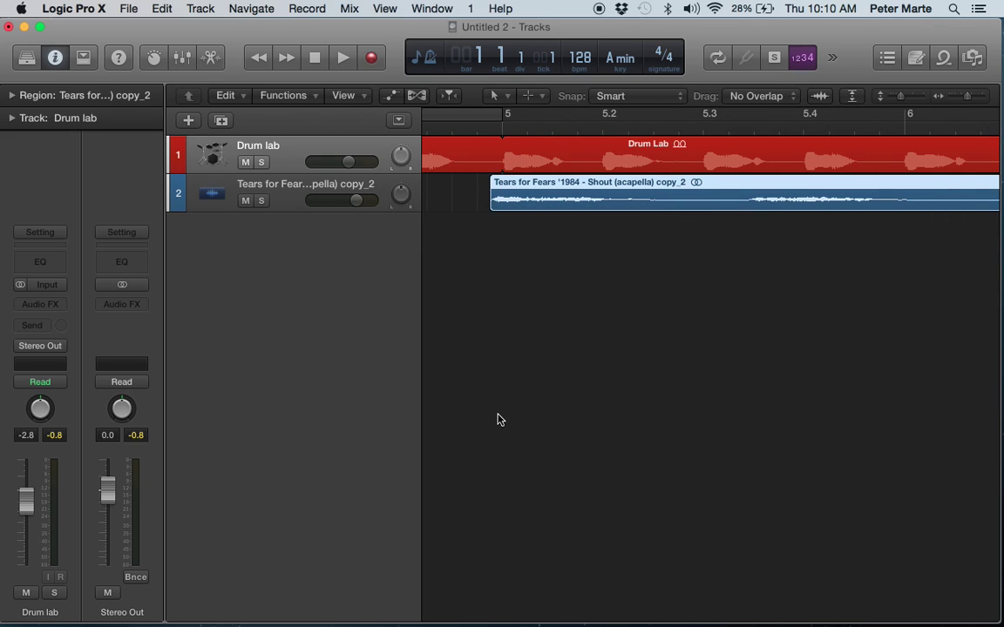
pyautogui.moveTo(968, 98); pyautogui.dragTo(952, 103)
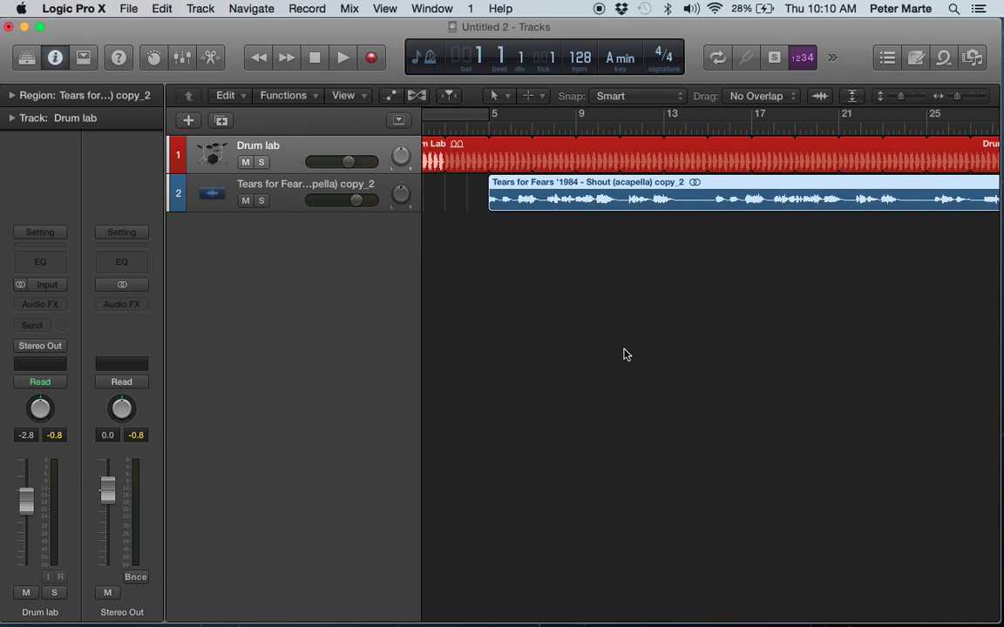
pyautogui.hscroll(-3, 622, 353)
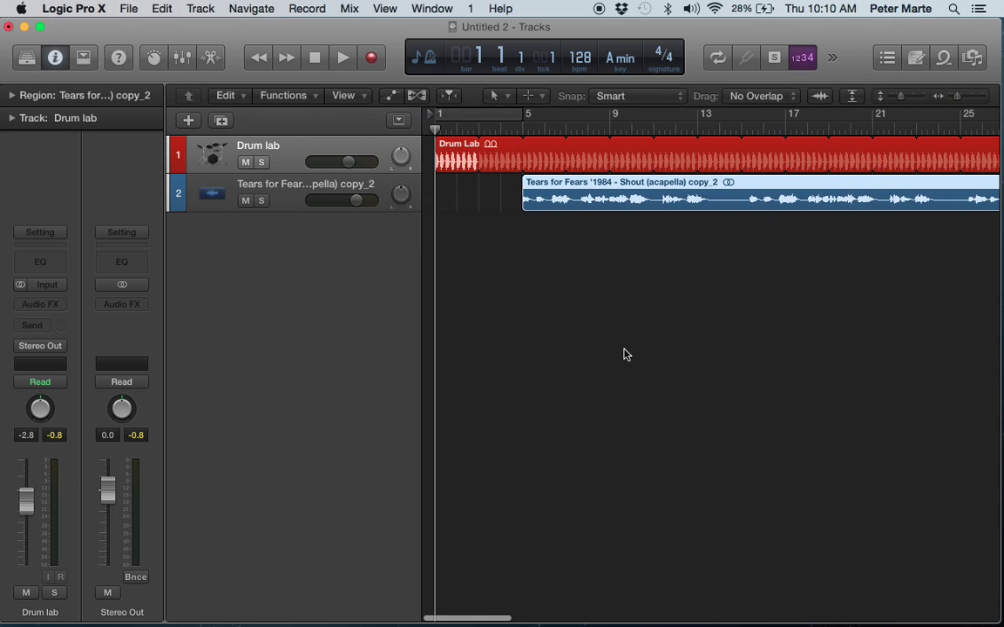
pyautogui.click(345, 58)
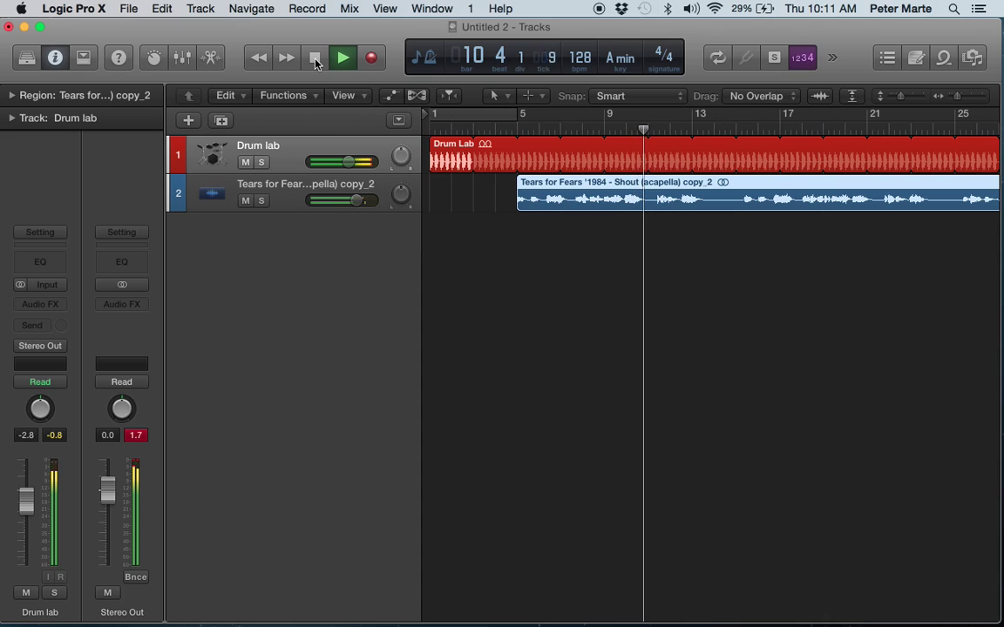
pyautogui.click(316, 61)
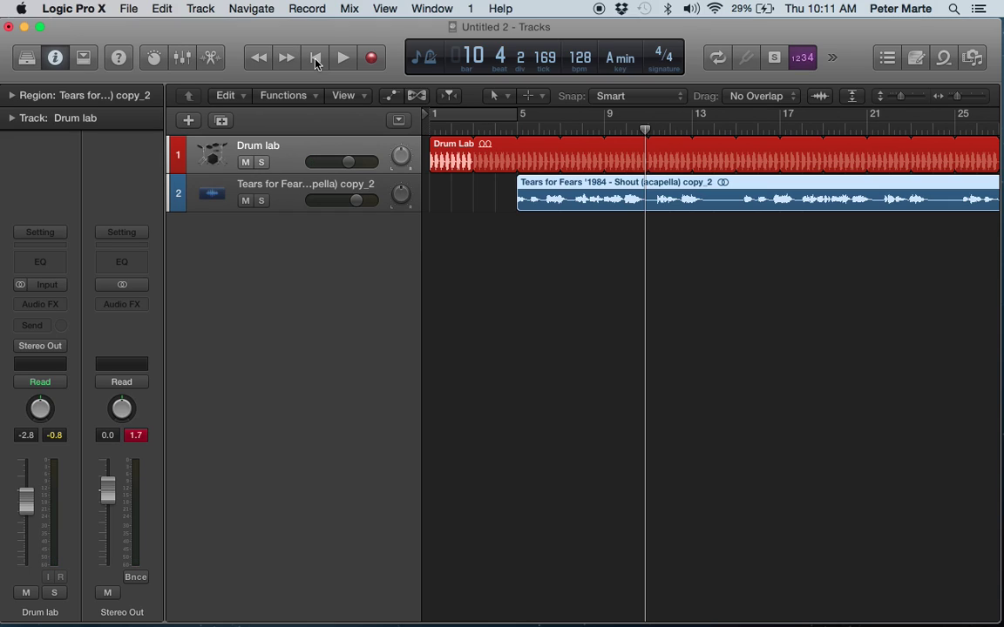
pyautogui.click(315, 59)
# - Open the Shout vocal region in the audio track editor
pyautogui.click(296, 208)
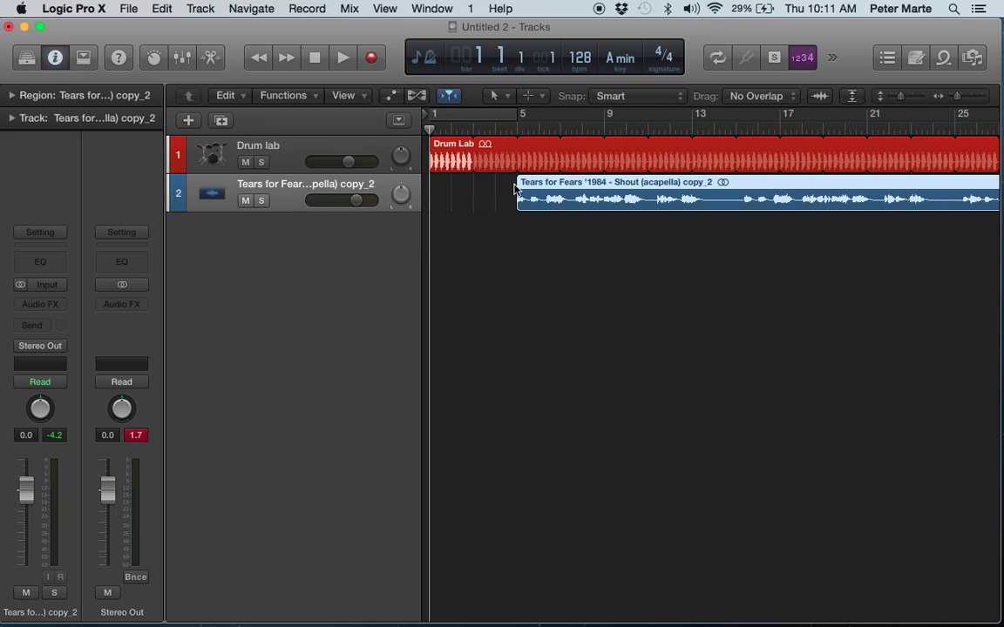
pyautogui.click(212, 61)
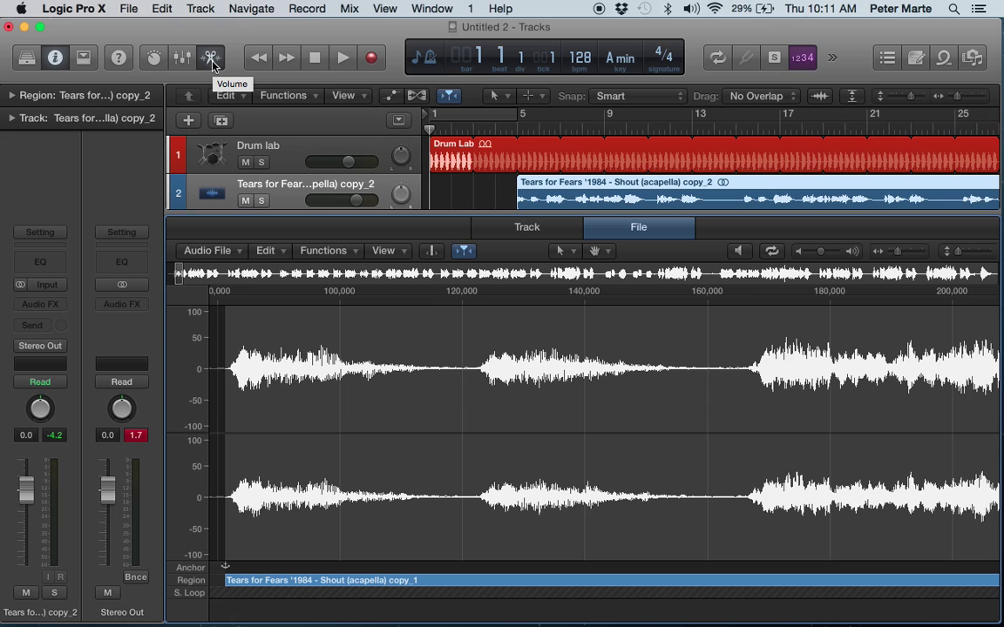
pyautogui.press('e')
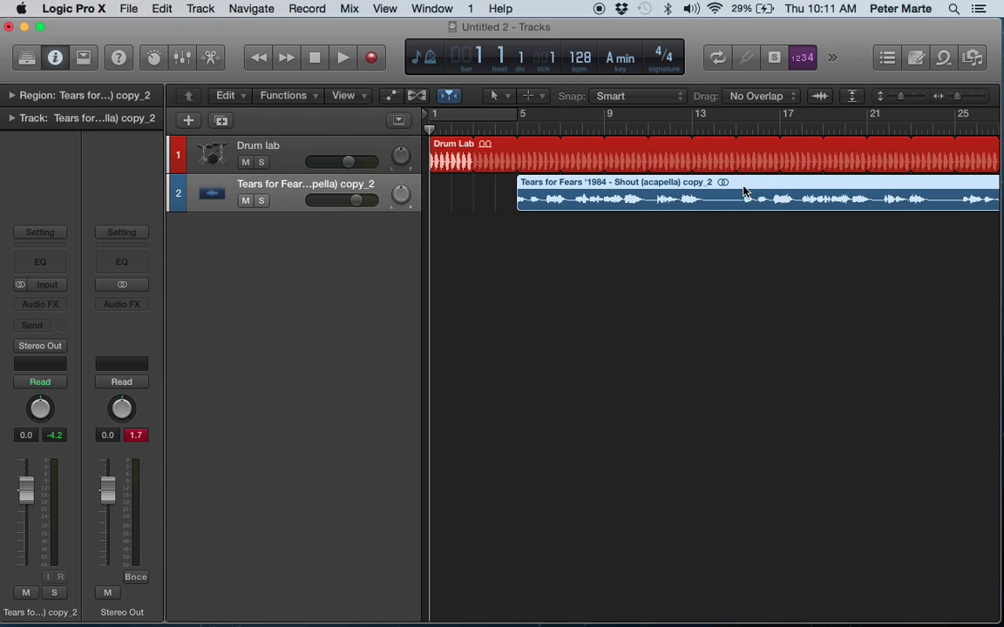
pyautogui.doubleClick(743, 190)
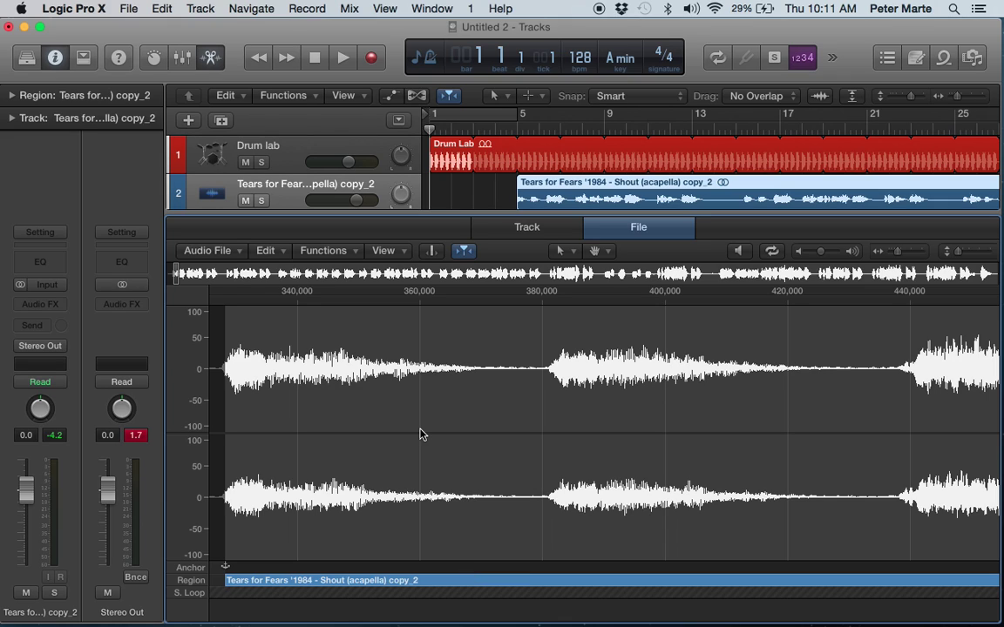
# - Turn on Flex for the vocal track and choose Flex Time - Tempophone (FX) mode
pyautogui.click(523, 228)
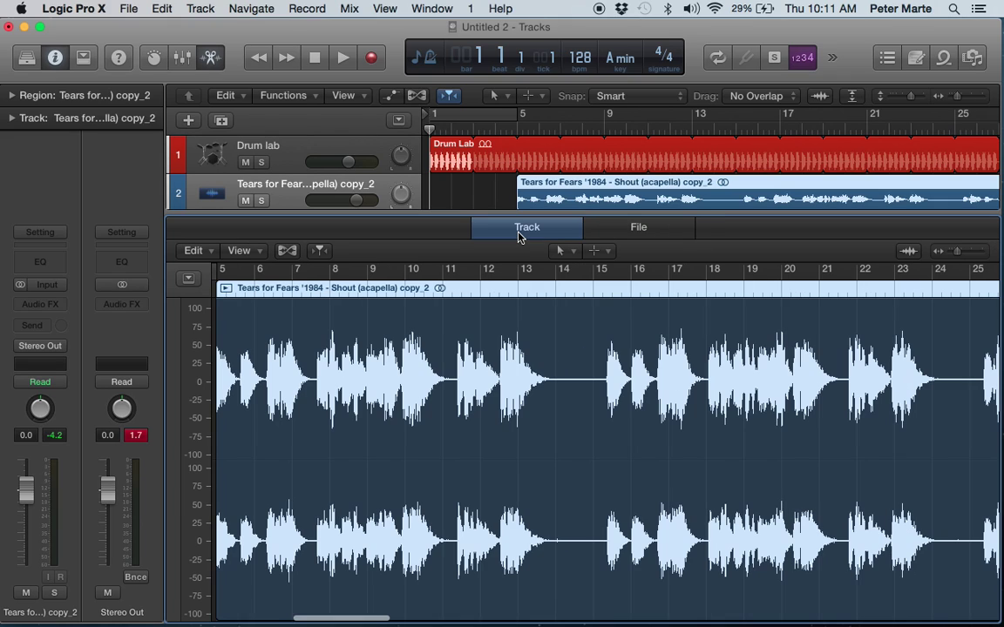
pyautogui.click(287, 251)
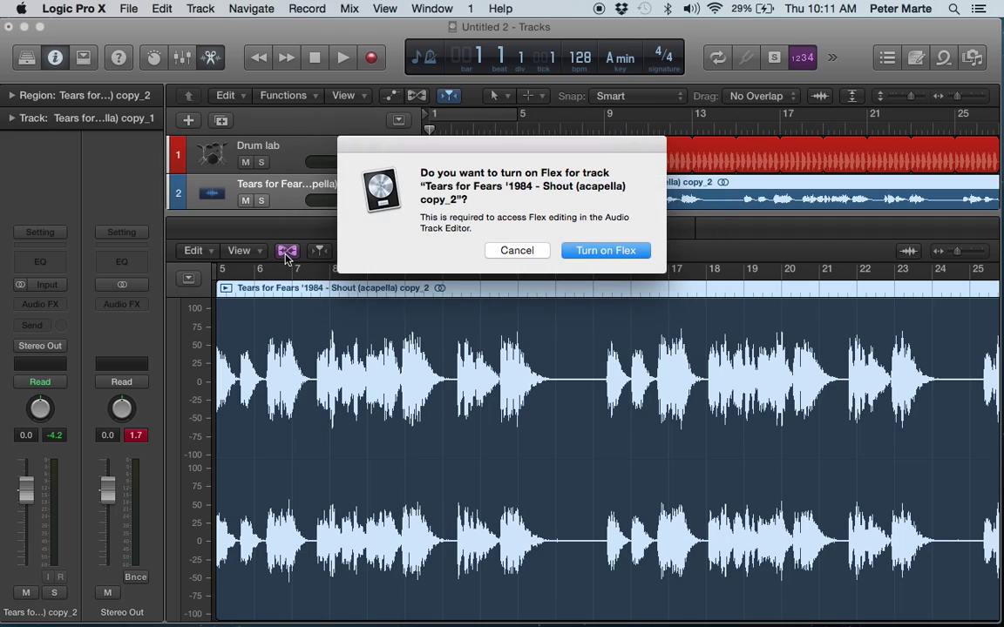
pyautogui.click(601, 251)
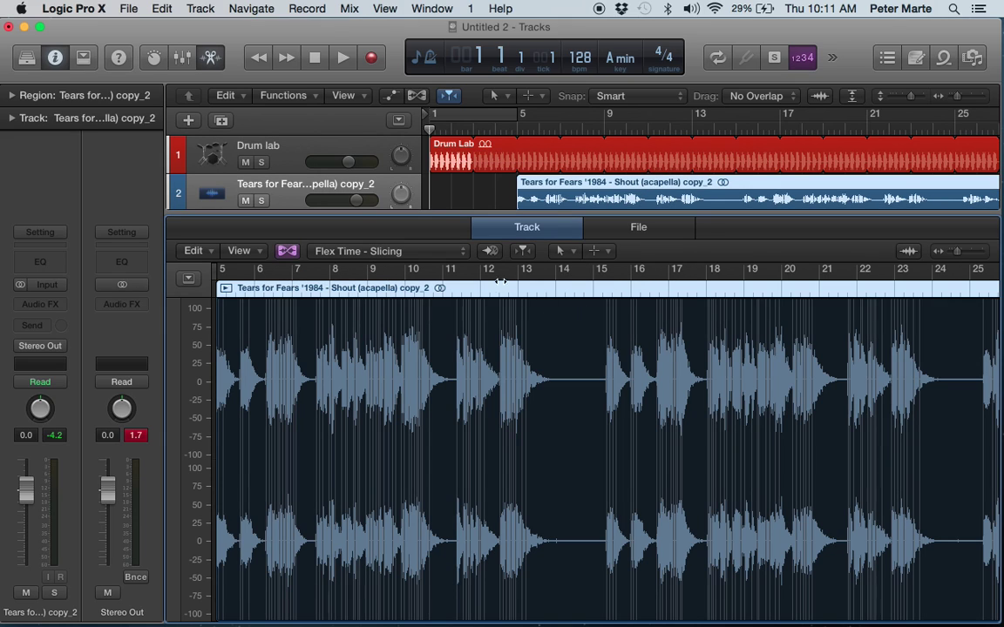
pyautogui.click(463, 257)
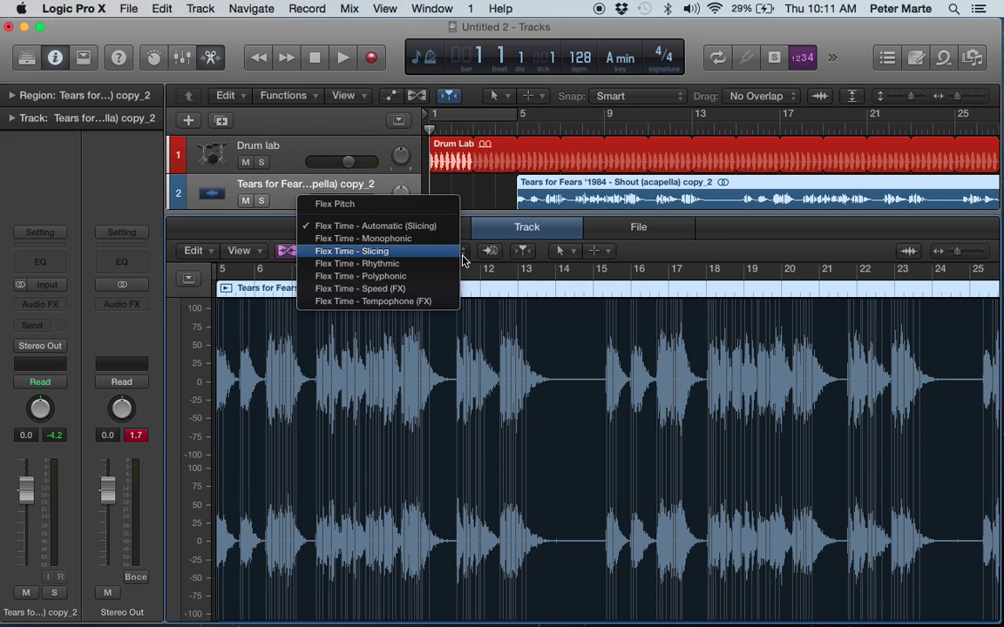
pyautogui.click(405, 301)
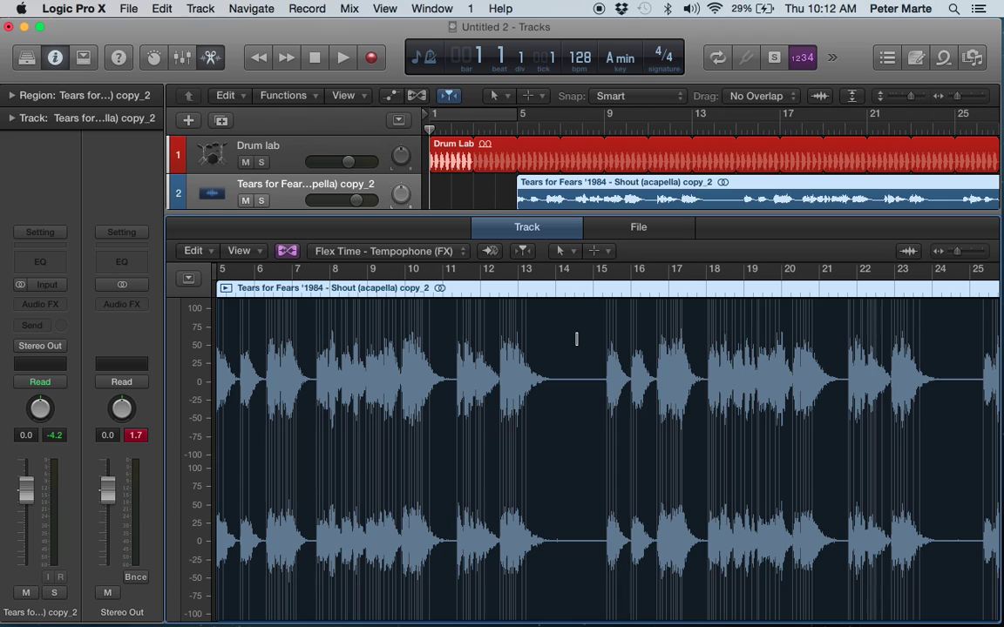
# - Open the Time and Pitch Machine for the vocal file, with original tempo 98 and destination 128 bpm
pyautogui.click(639, 228)
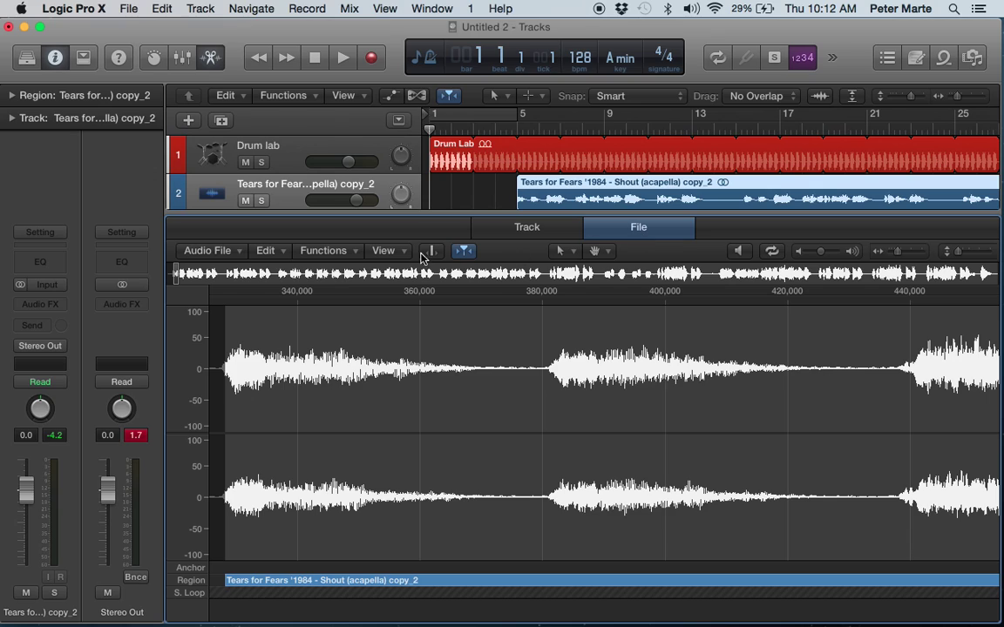
pyautogui.click(353, 253)
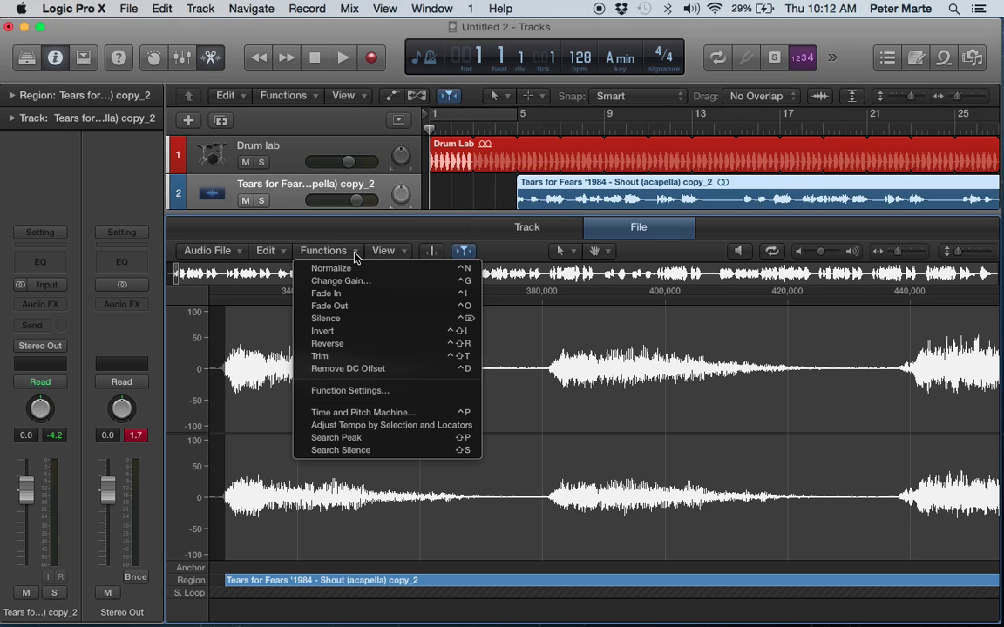
pyautogui.click(350, 413)
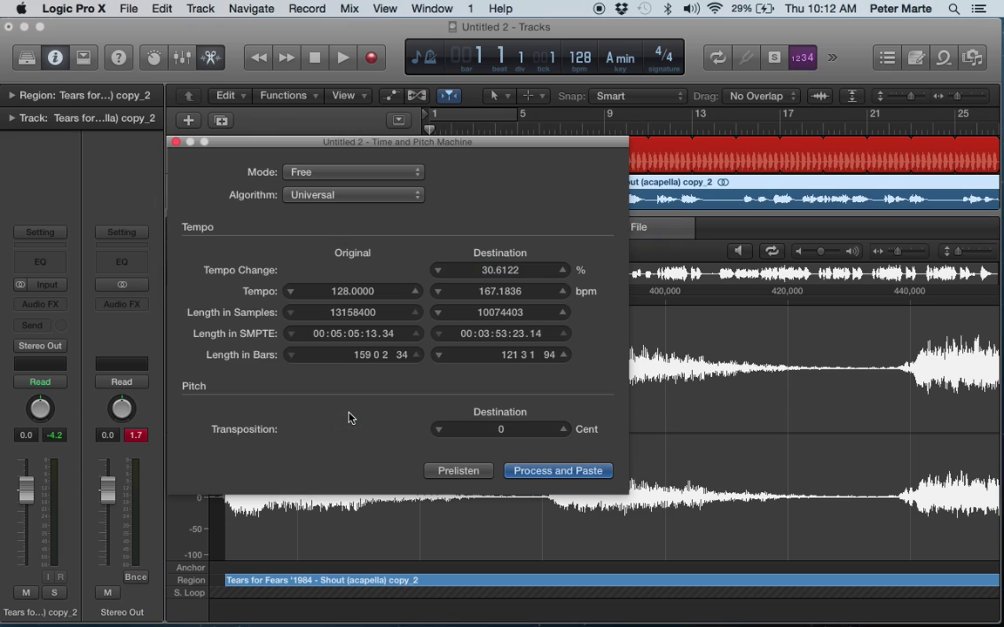
pyautogui.doubleClick(346, 293)
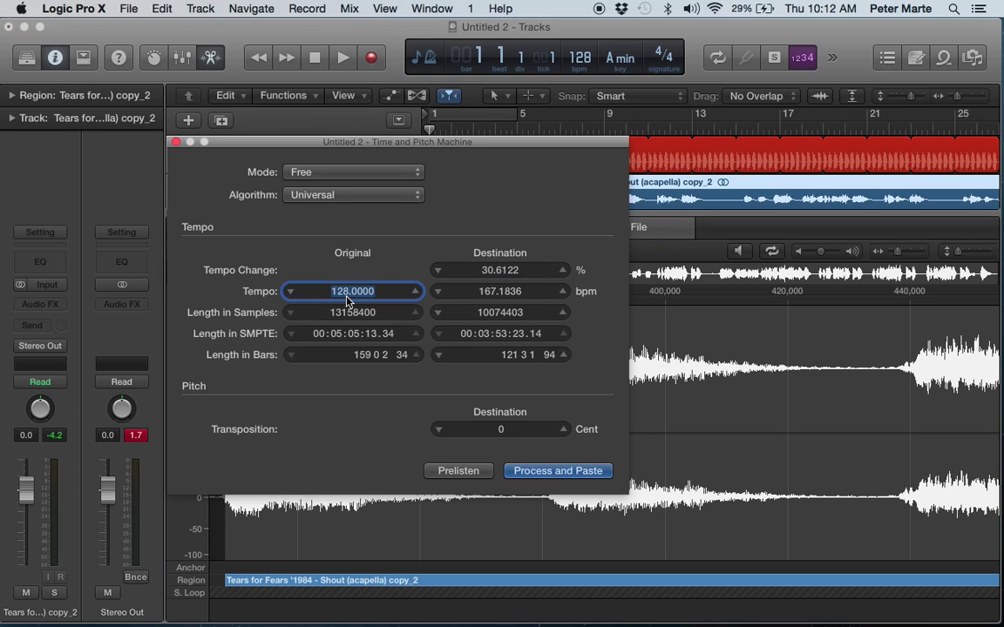
pyautogui.write('98')
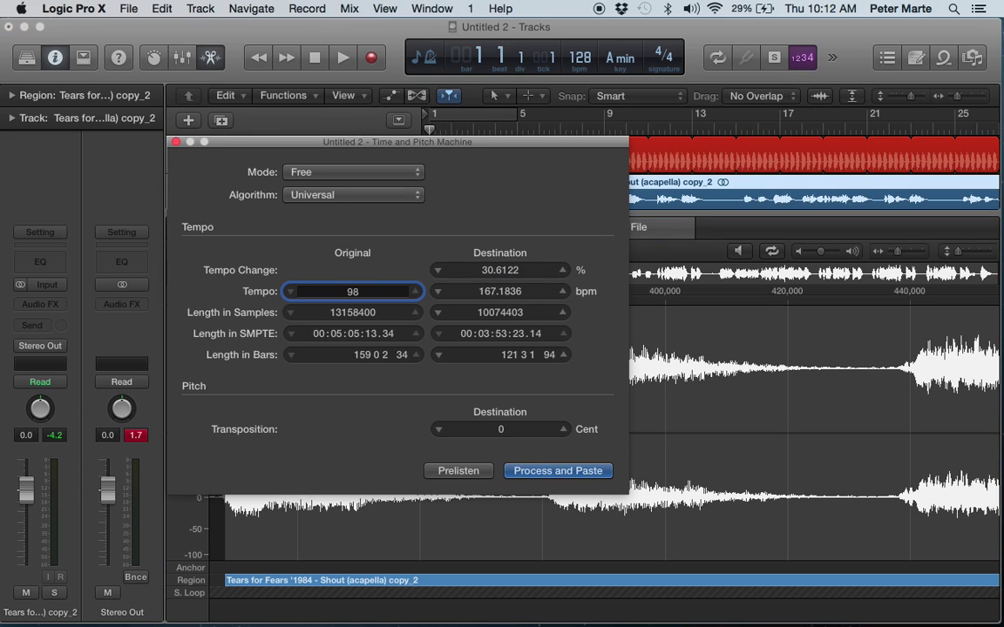
pyautogui.press('Tab')
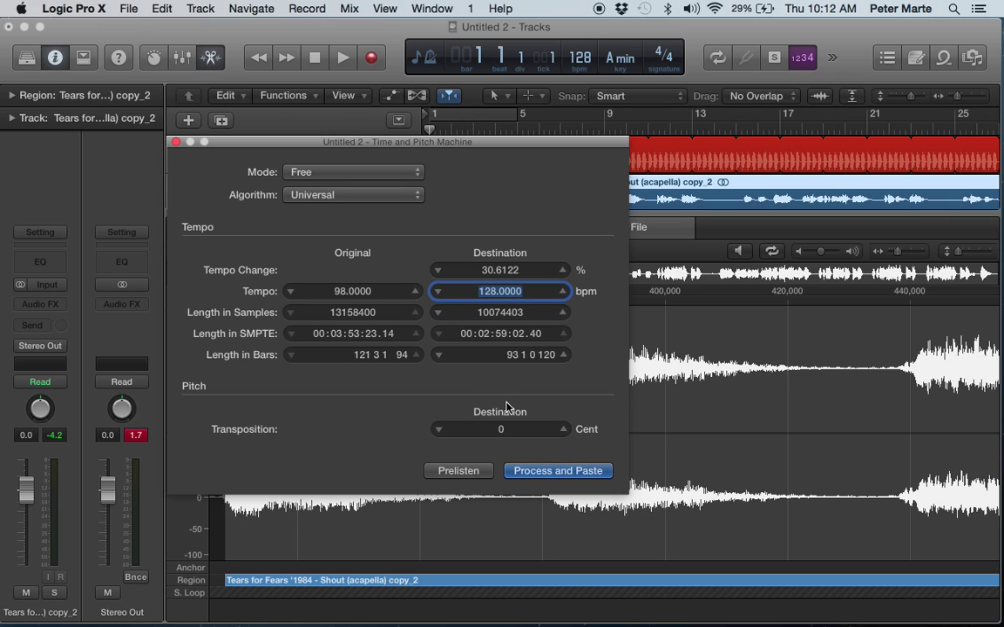
pyautogui.click(549, 473)
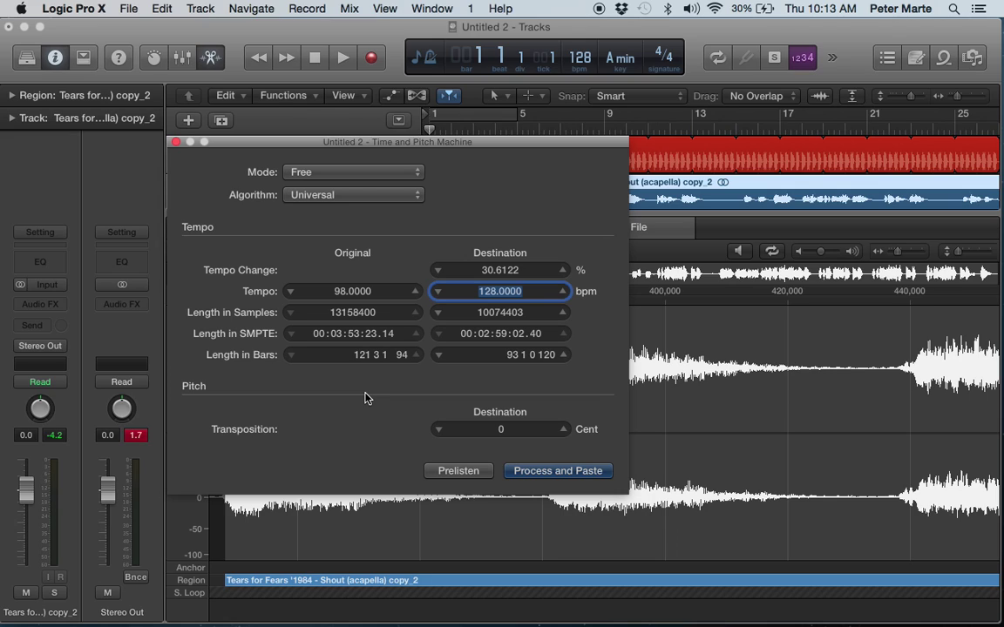
# - Process the 98-to-128 bpm stretch on the acapella and close the Time and Pitch Machine
pyautogui.press('Return')
pyautogui.press('Return')
pyautogui.press('Return')
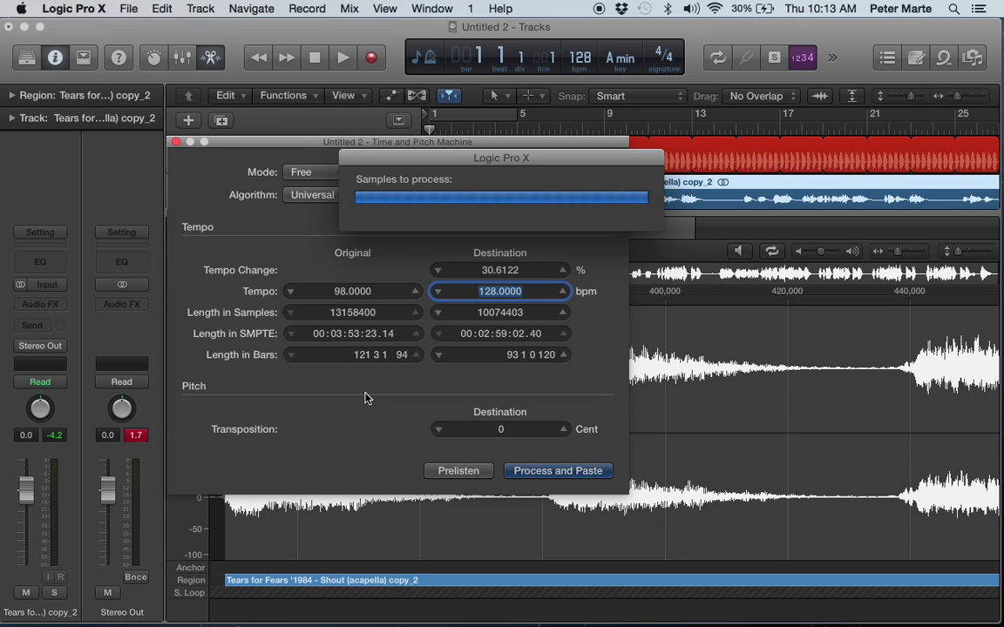
pyautogui.press('Return')
pyautogui.press('Return')
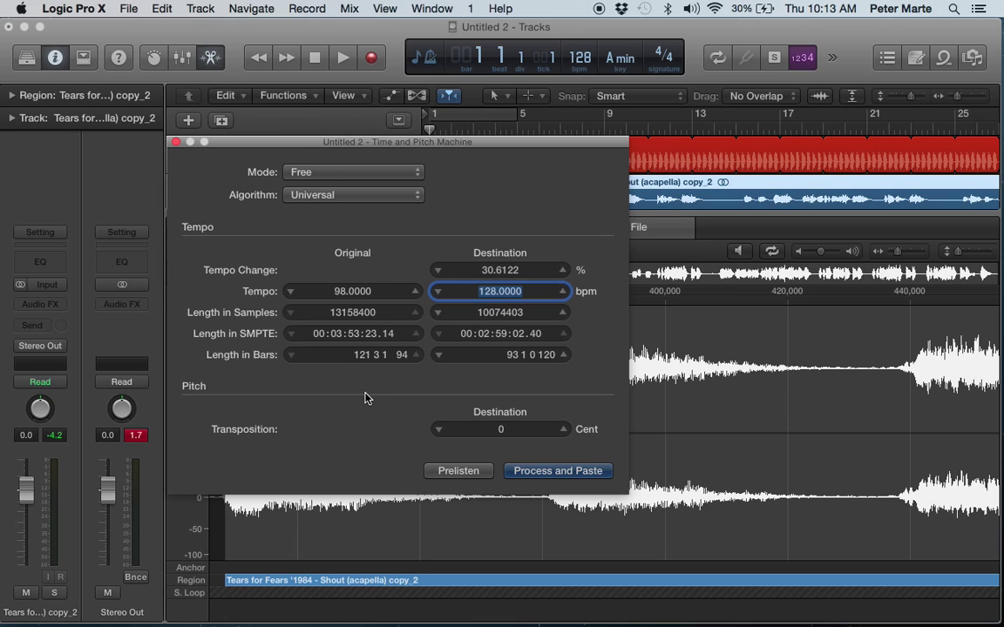
pyautogui.press('Return')
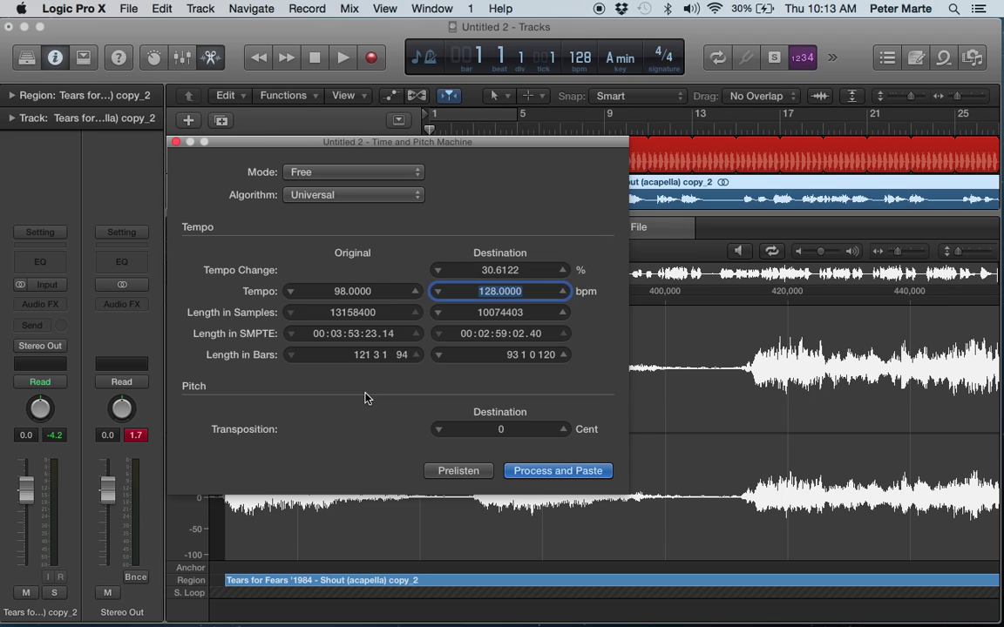
pyautogui.press('Return')
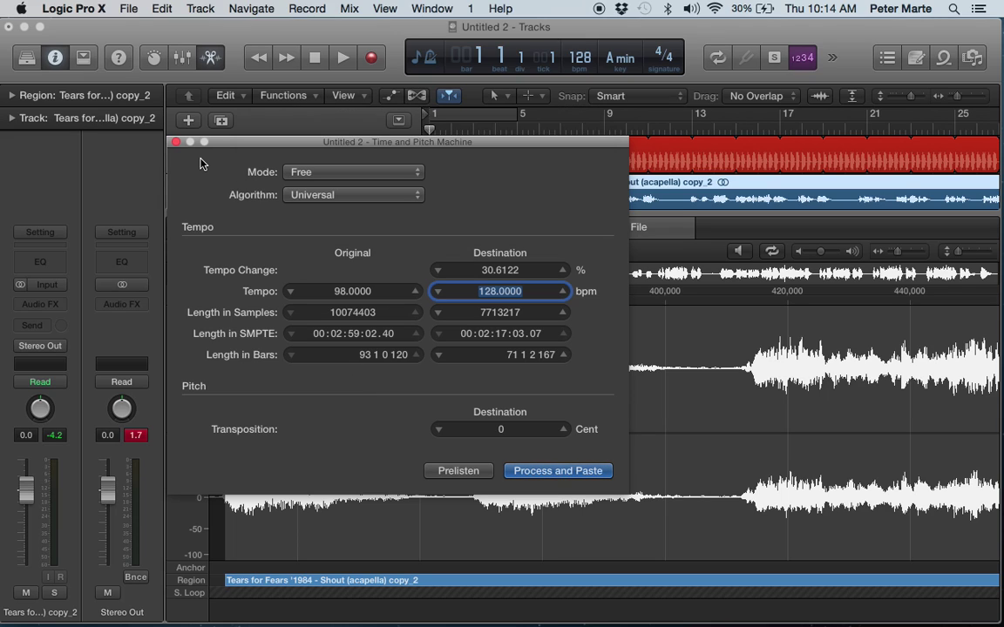
pyautogui.click(177, 143)
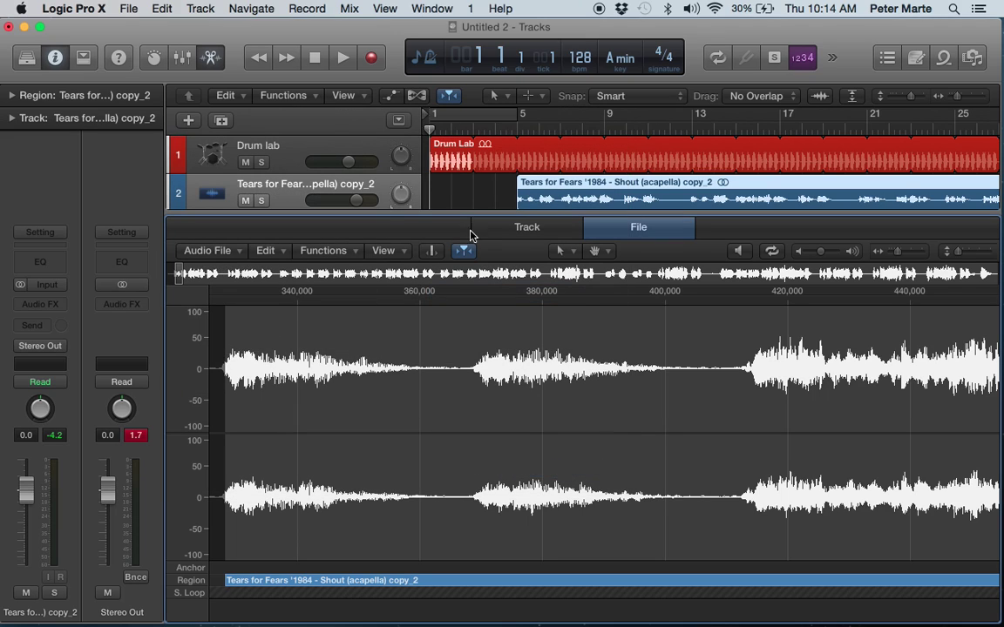
# - Play the stretched vocal over the Drum lab loop with the audio file editor hidden, then stop
pyautogui.click(342, 58)
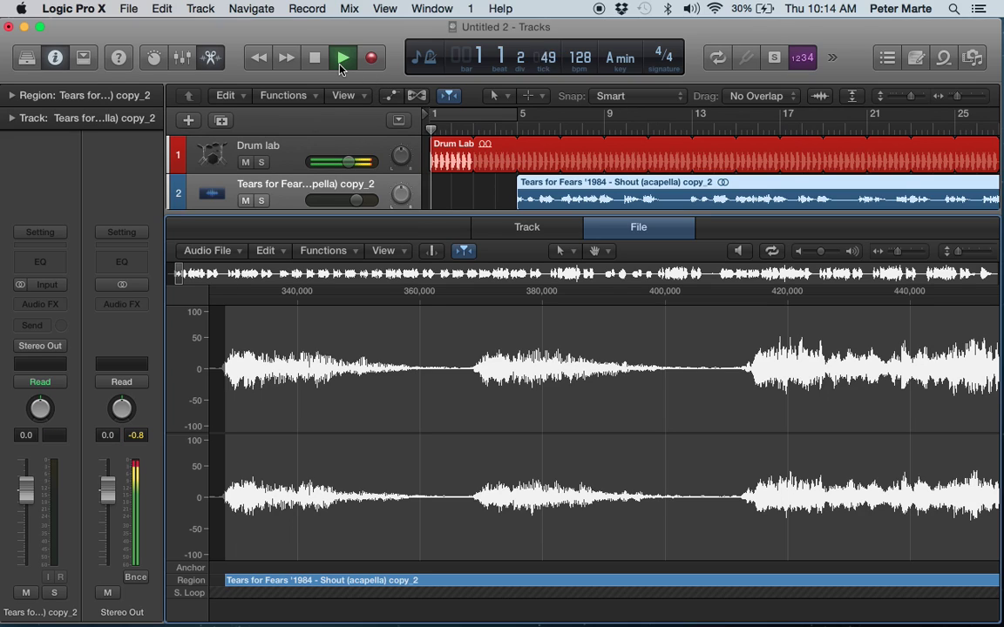
pyautogui.click(210, 57)
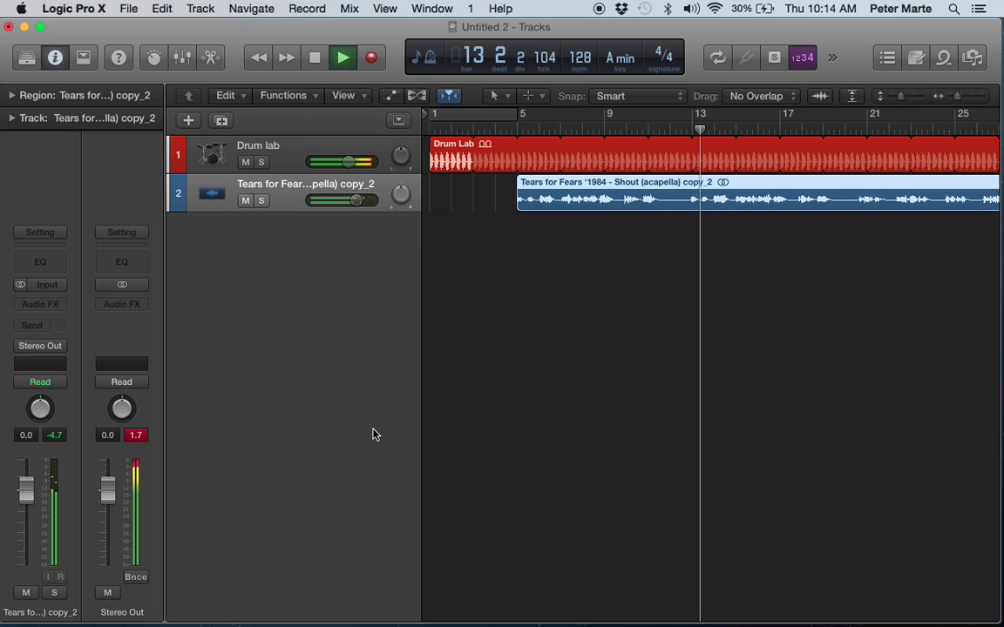
pyautogui.click(318, 59)
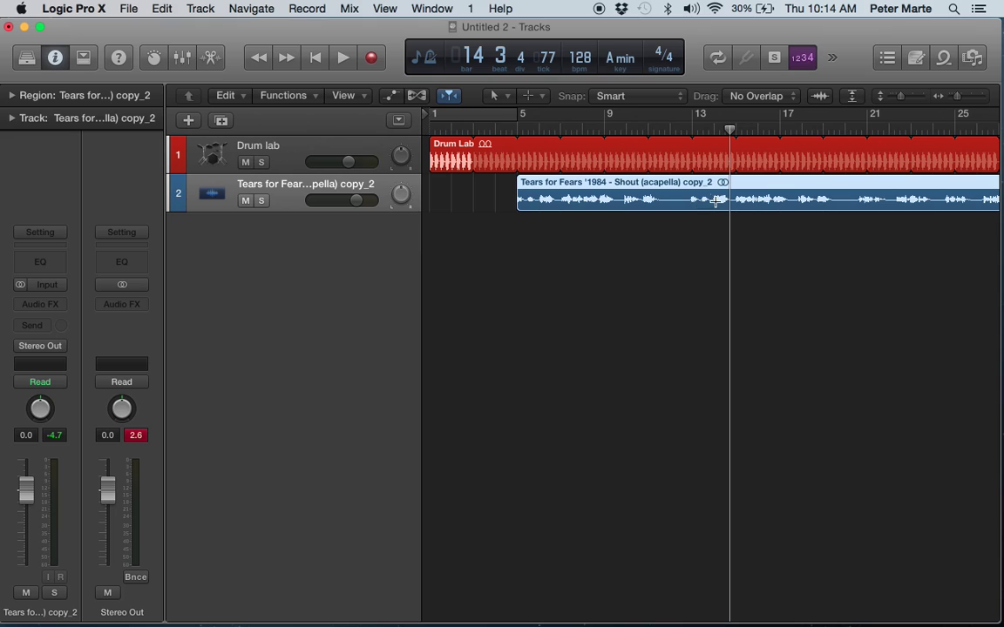
# - Play from just before bar 5 while zooming to bars 4–16 and making track rows taller
pyautogui.click(517, 129)
pyautogui.click(517, 129)
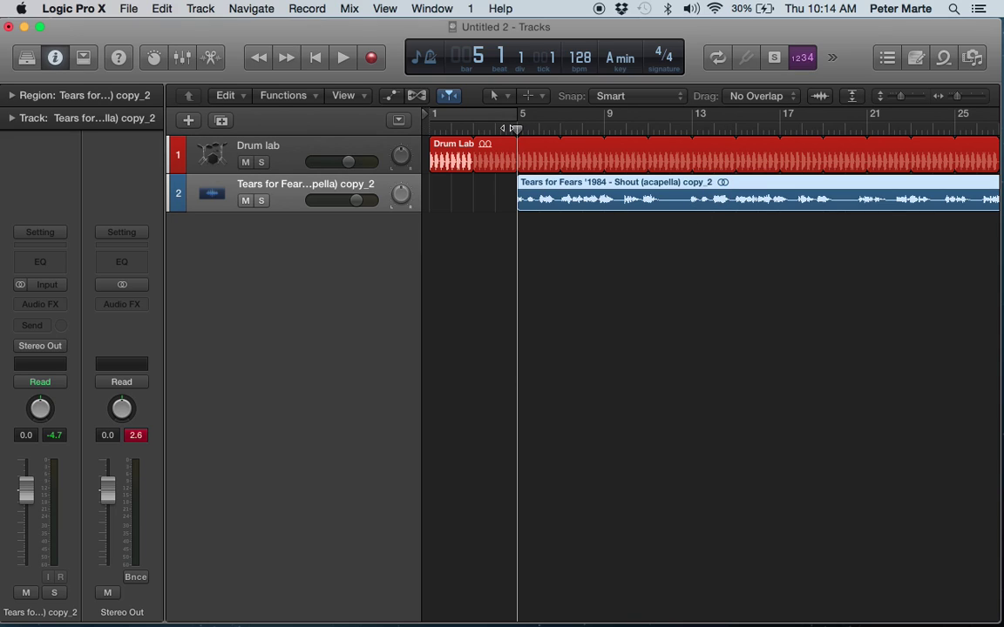
pyautogui.click(515, 130)
pyautogui.moveTo(515, 130); pyautogui.dragTo(506, 129)
pyautogui.click(343, 58)
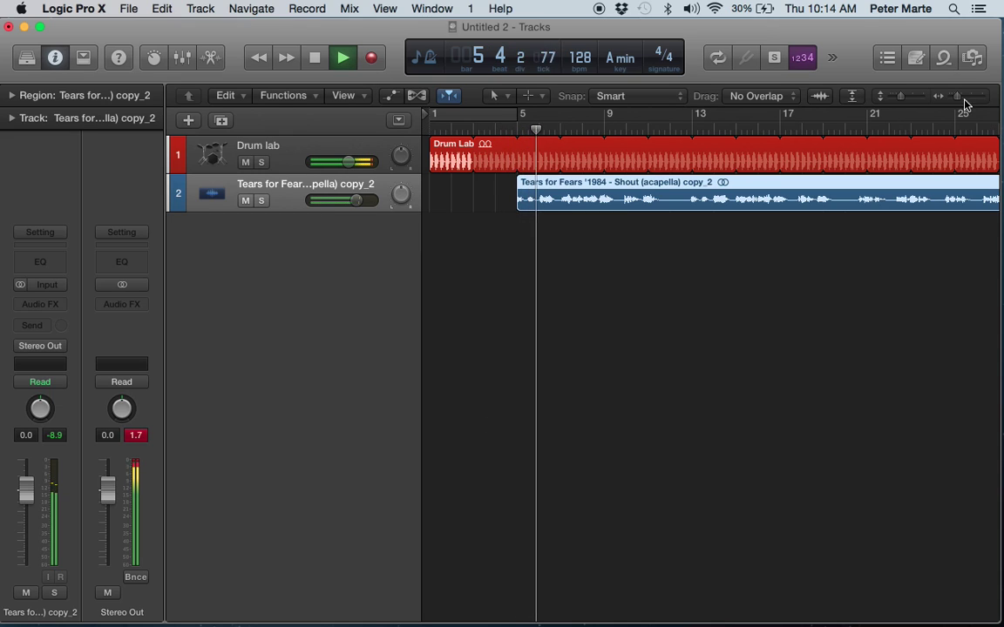
pyautogui.moveTo(958, 97); pyautogui.dragTo(963, 100)
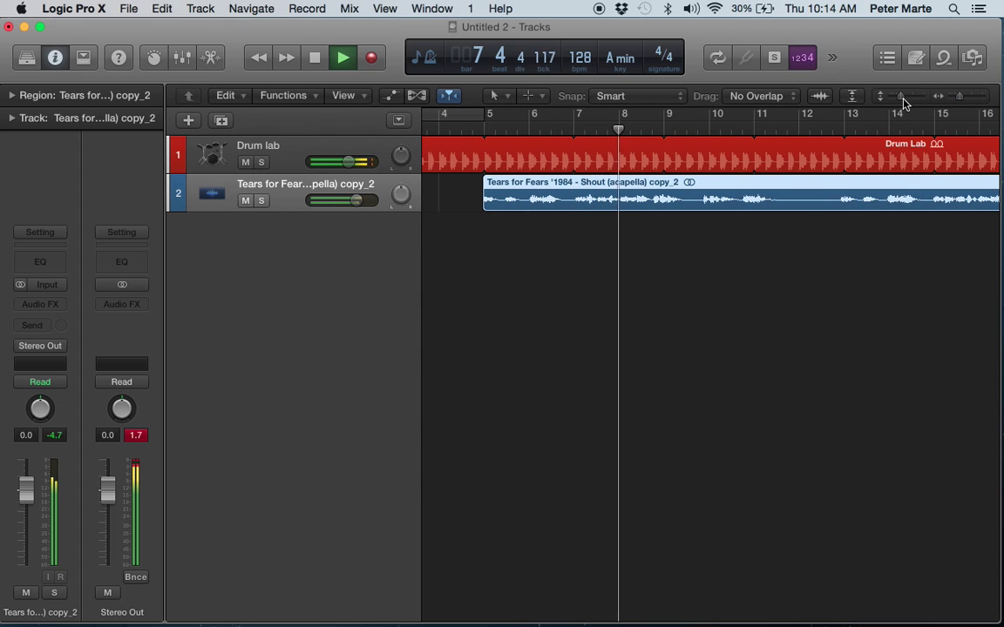
pyautogui.moveTo(904, 102); pyautogui.dragTo(905, 102)
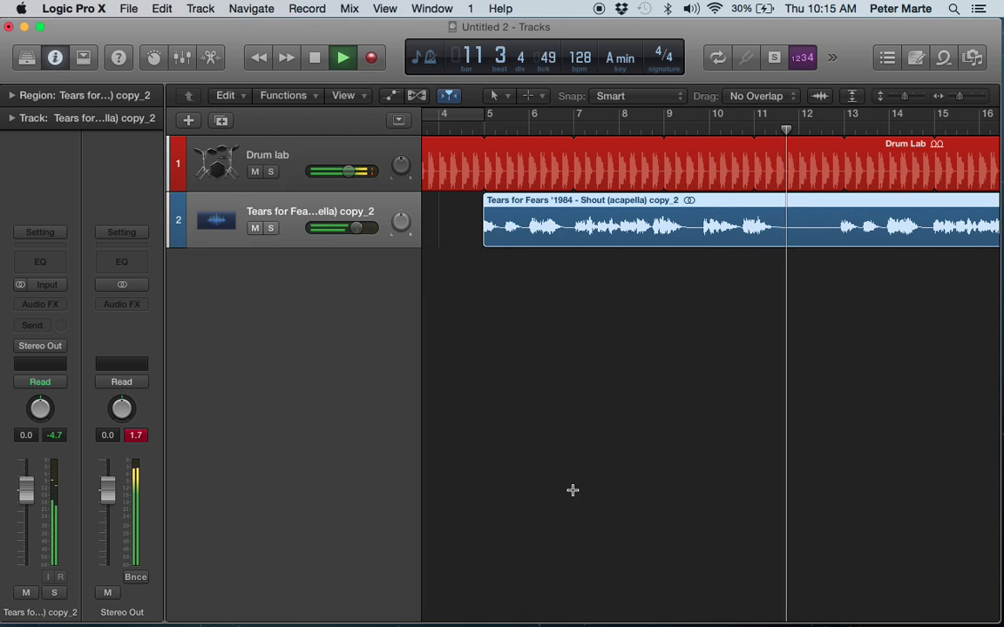
# - Stop playback and move the playhead back to bar 12
pyautogui.click(316, 59)
pyautogui.hscroll(6, 693, 333)
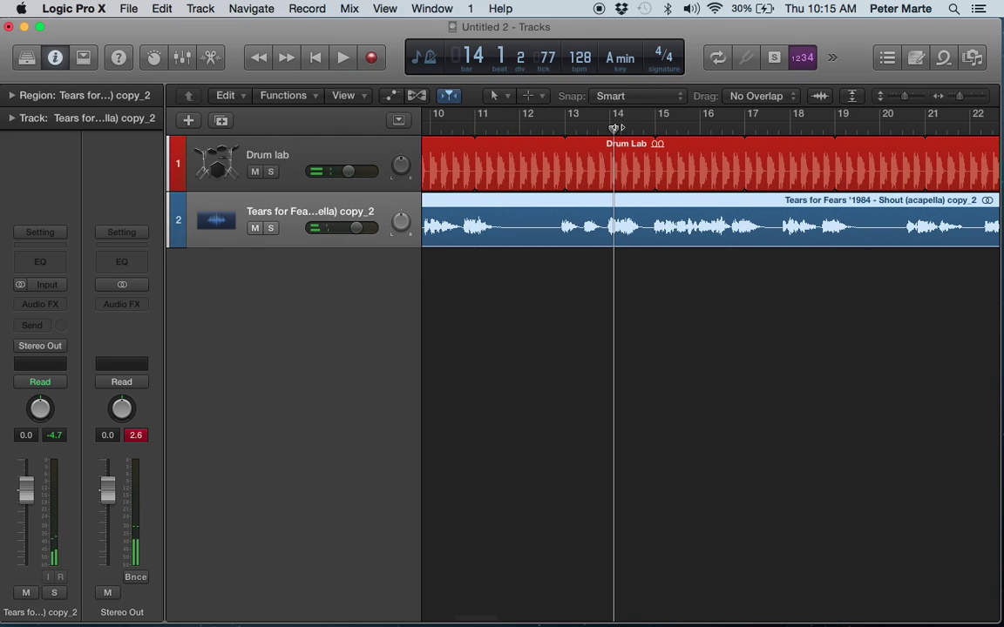
pyautogui.moveTo(615, 128); pyautogui.dragTo(520, 129)
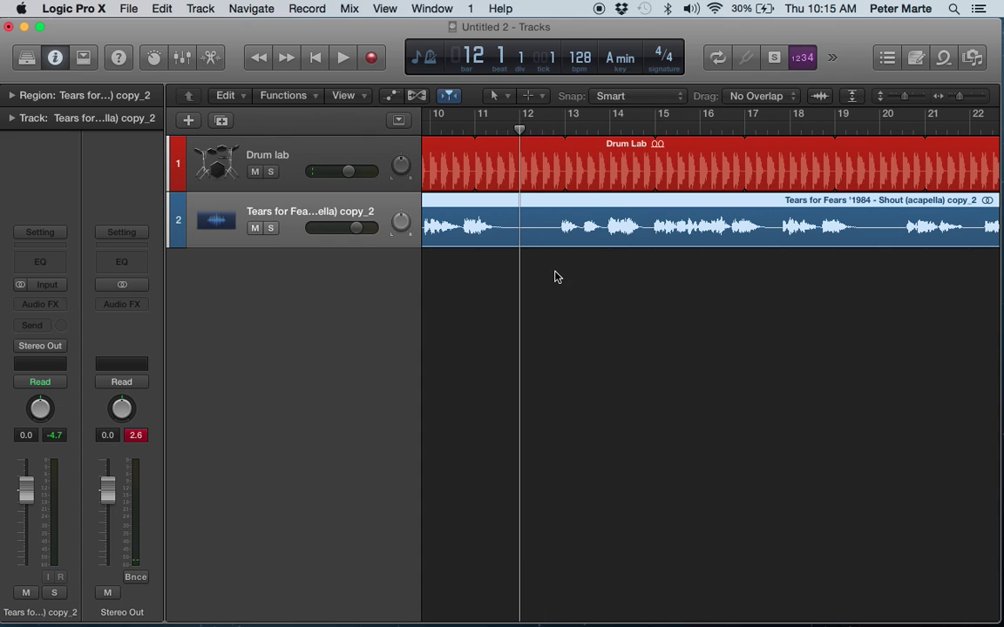
# - Split the vocal region near bar 13.3 with the Scissors tool
pyautogui.click(512, 97)
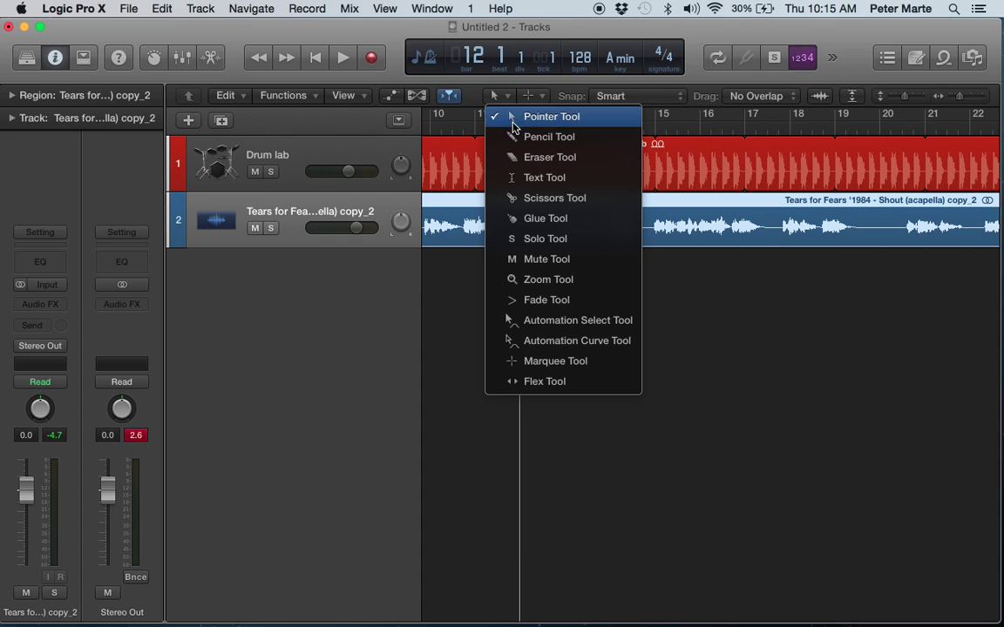
pyautogui.click(540, 197)
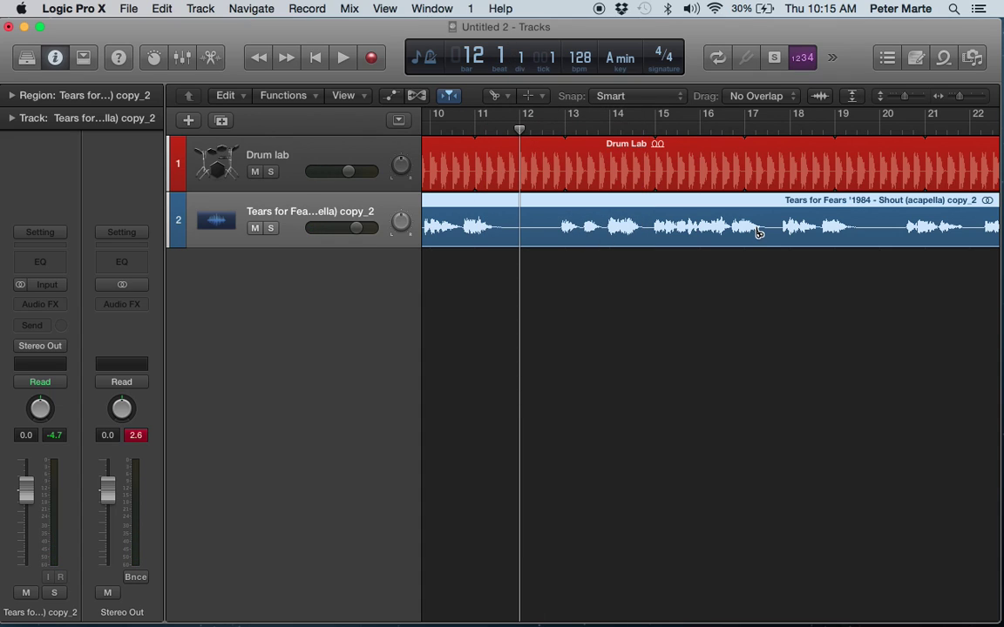
pyautogui.moveTo(964, 102); pyautogui.dragTo(966, 103)
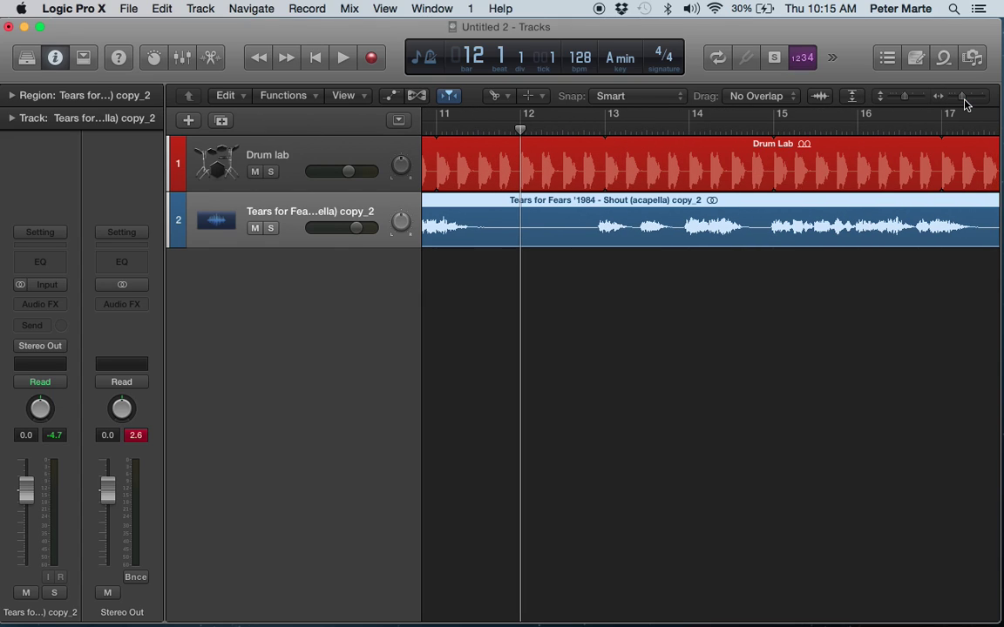
pyautogui.click(636, 231)
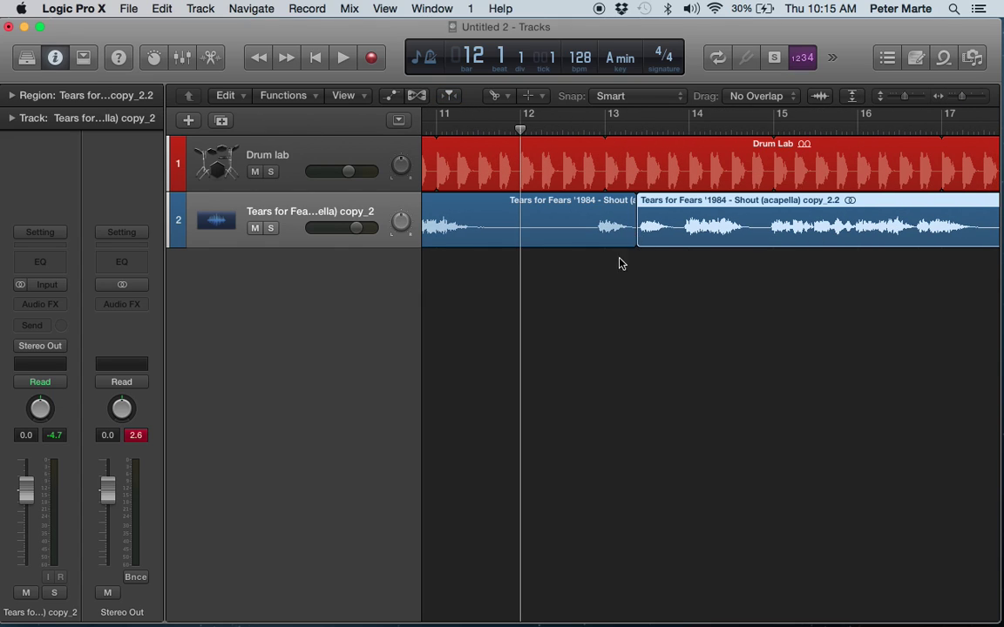
# - Nudge the copy_2.2 region slightly later to 13 2 3 121 with the Pointer tool
pyautogui.click(513, 98)
pyautogui.press('Escape')
pyautogui.moveTo(646, 203); pyautogui.dragTo(646, 200)
pyautogui.moveTo(963, 98); pyautogui.dragTo(968, 94)
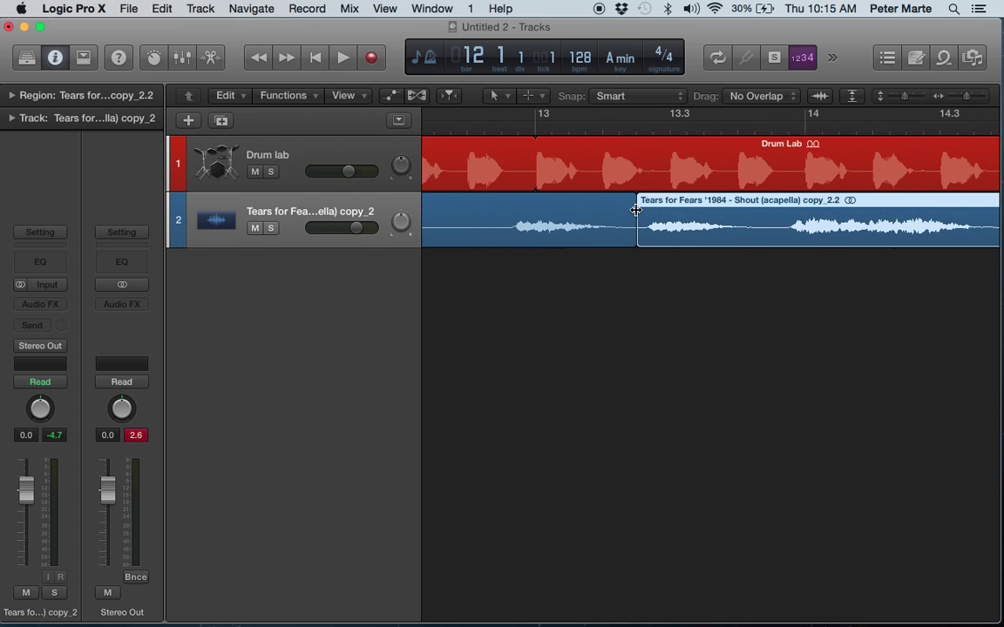
pyautogui.moveTo(645, 203); pyautogui.dragTo(652, 203)
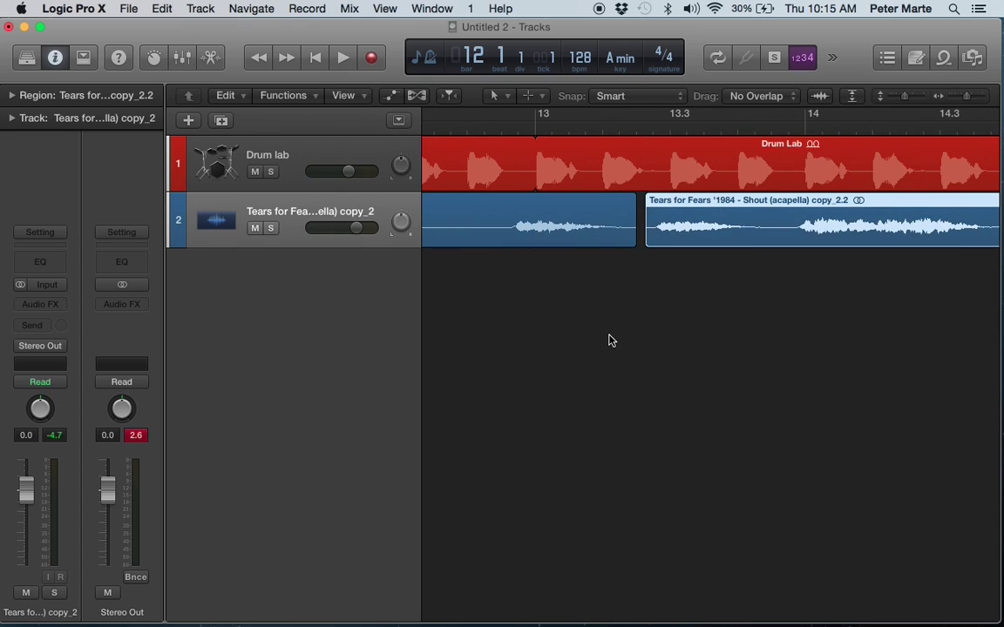
pyautogui.hscroll(-5, 623, 345)
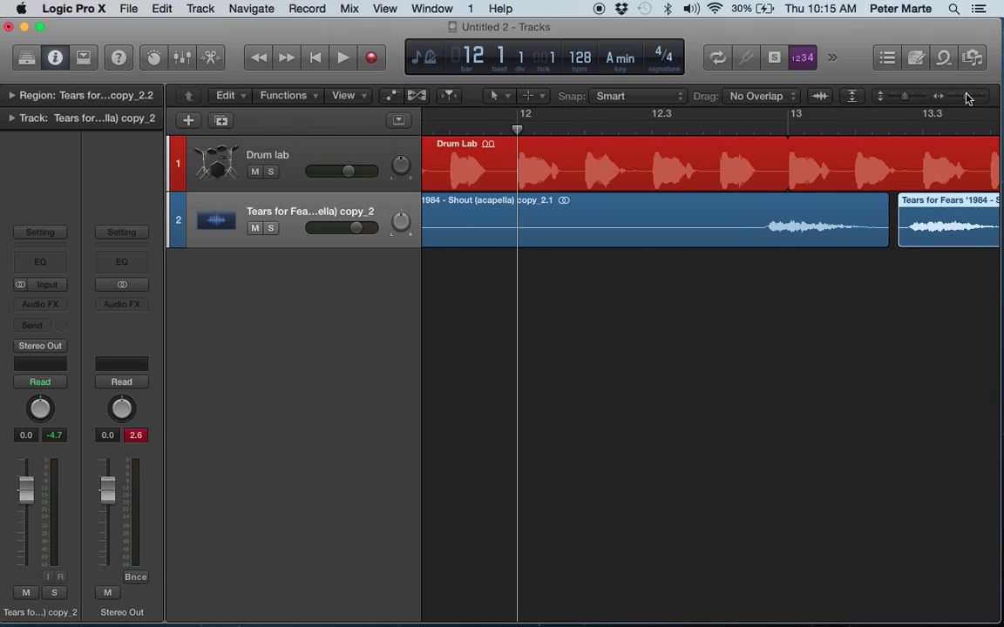
pyautogui.moveTo(967, 94); pyautogui.dragTo(962, 96)
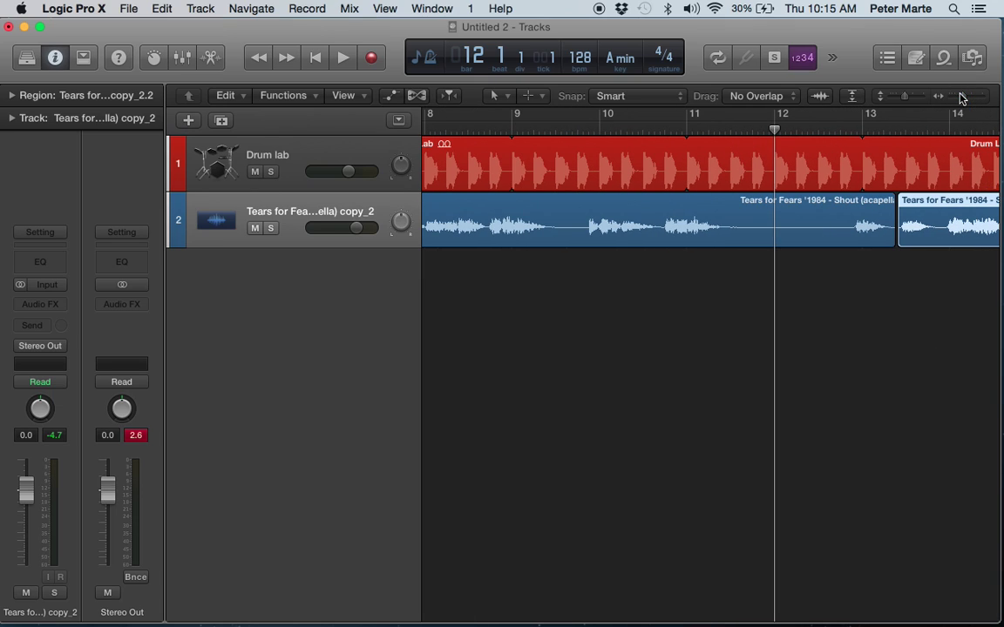
pyautogui.hscroll(-6, 502, 128)
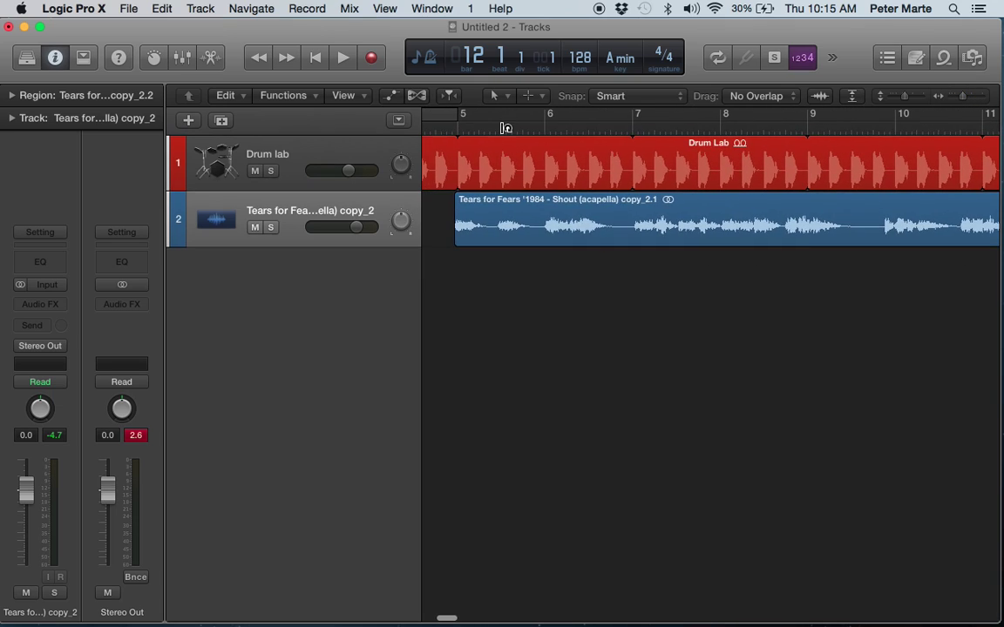
pyautogui.click(345, 59)
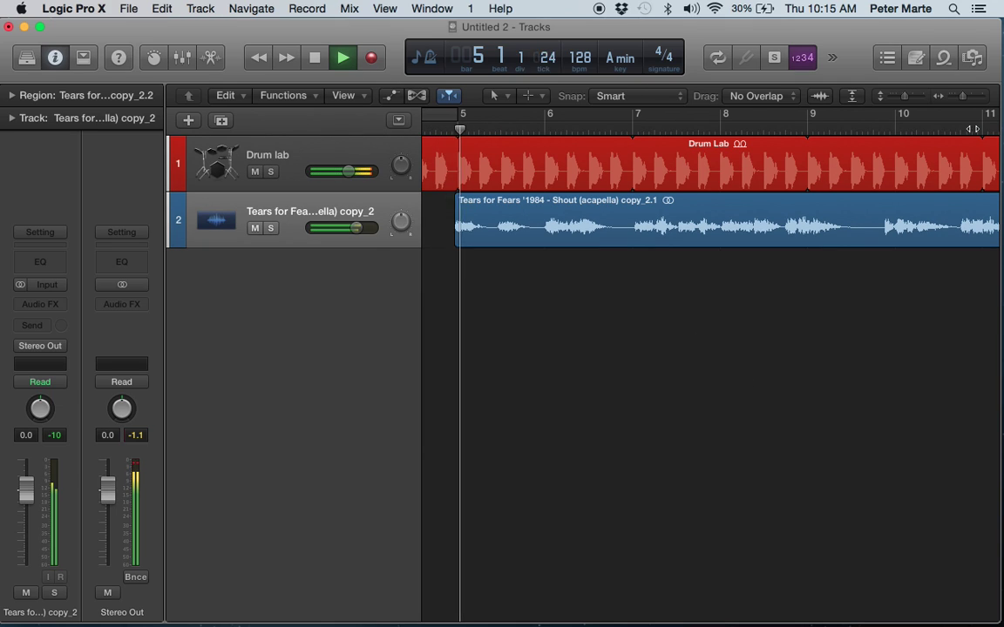
pyautogui.moveTo(964, 97); pyautogui.dragTo(957, 97)
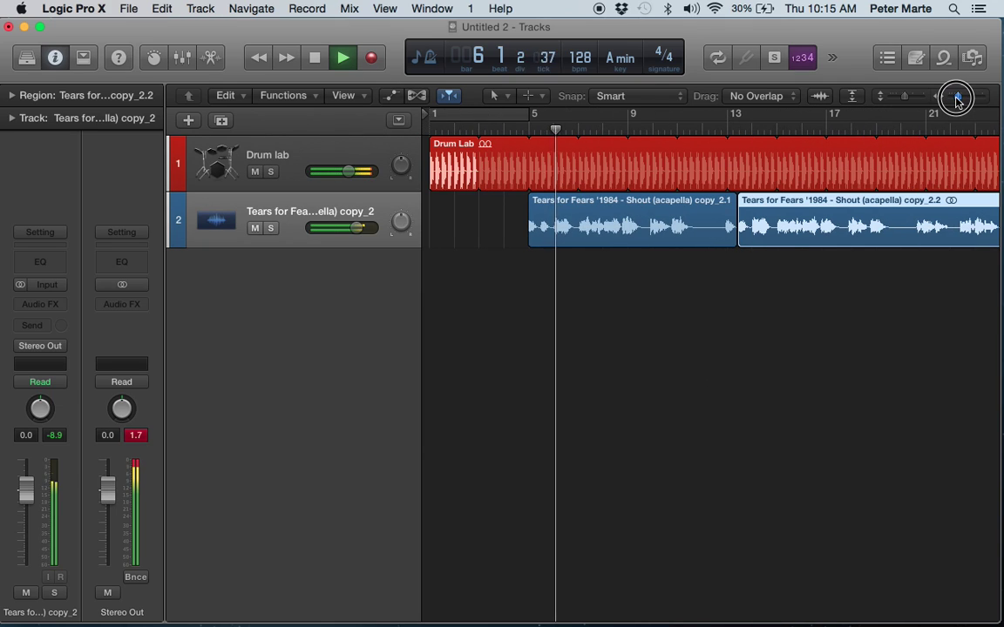
pyautogui.hscroll(4, 815, 410)
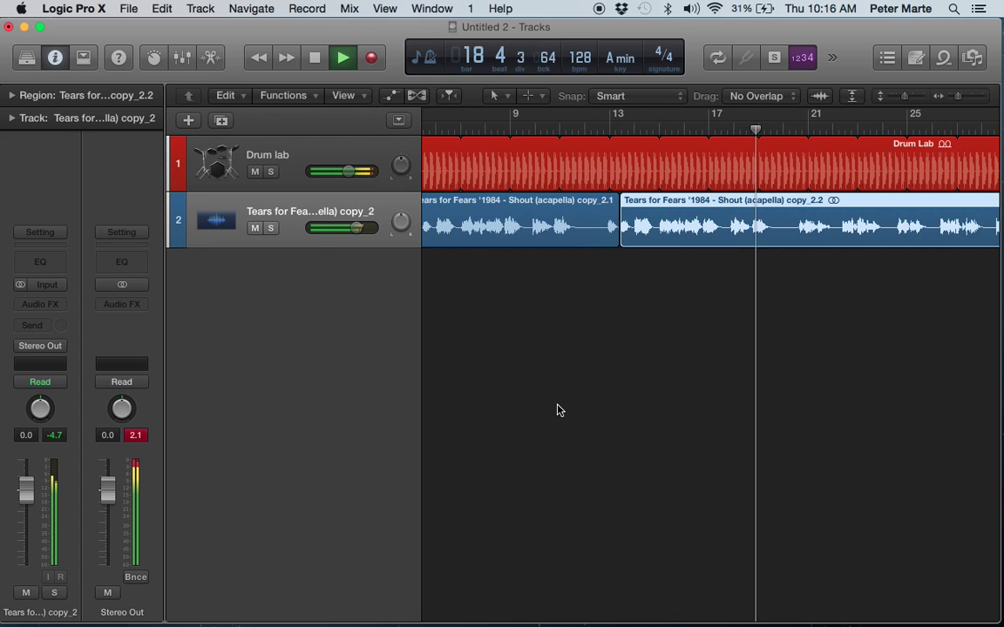
pyautogui.click(316, 57)
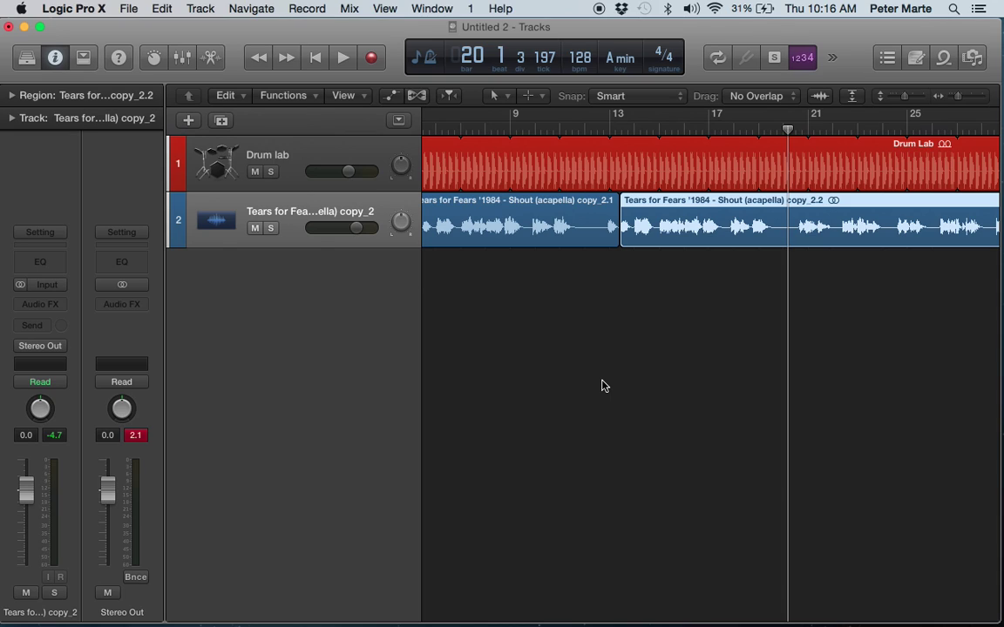
pyautogui.hscroll(-5, 601, 386)
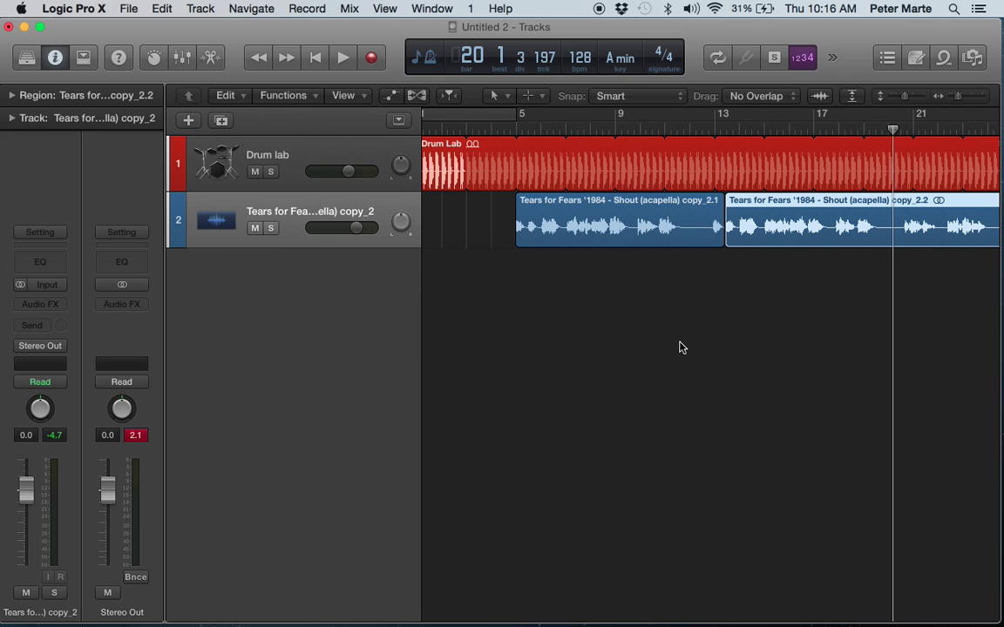
pyautogui.hscroll(5, 681, 348)
pyautogui.hscroll(-5, 662, 348)
pyautogui.hscroll(10, 663, 348)
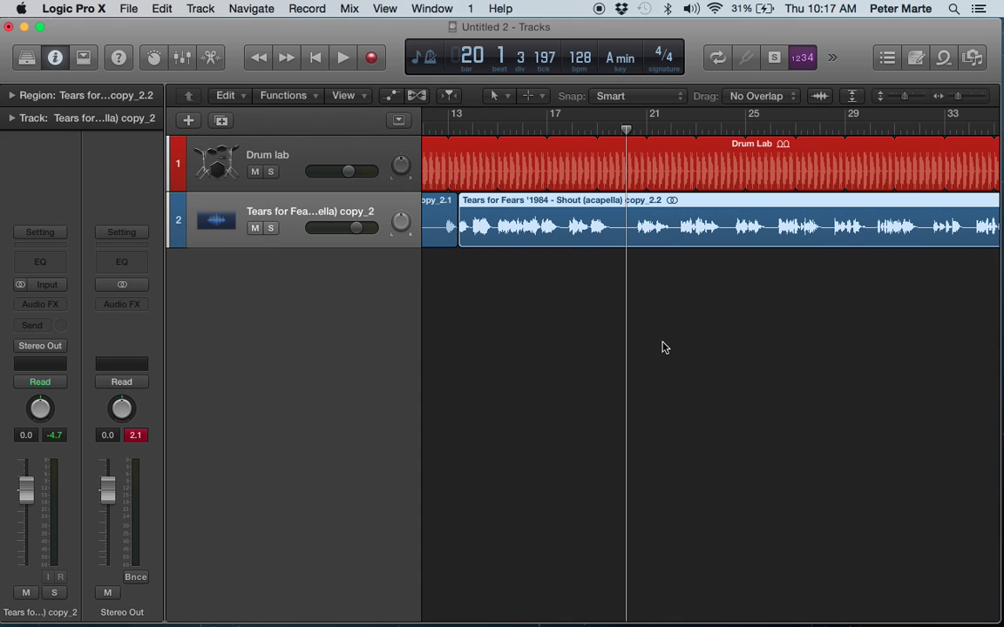
# - Zoom out to show the split vocal and drums from bar 1, and send the playhead to bar 1
pyautogui.moveTo(959, 99); pyautogui.dragTo(954, 104)
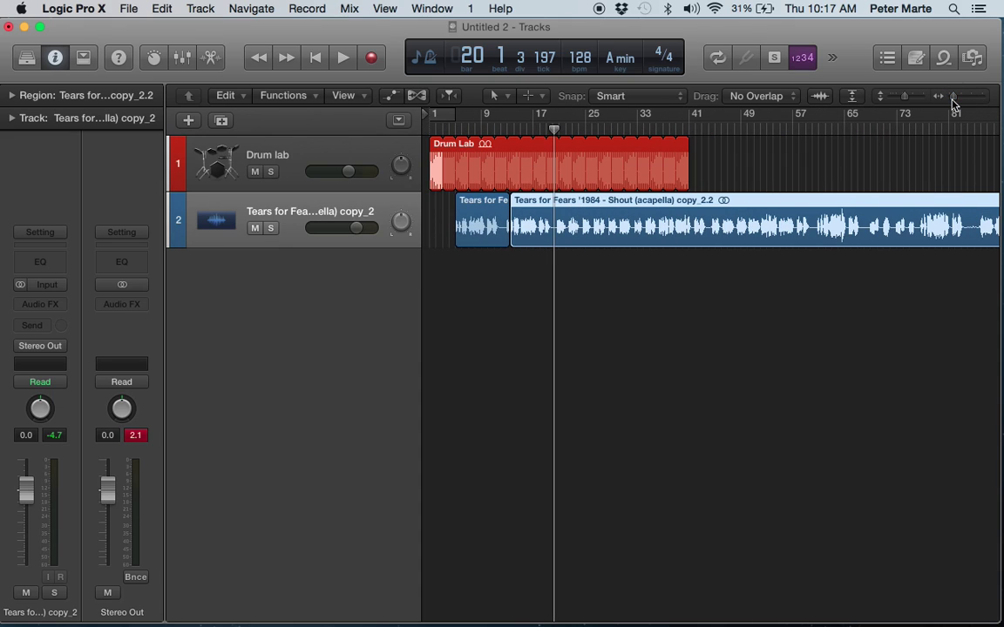
pyautogui.click(859, 99)
pyautogui.click(859, 99)
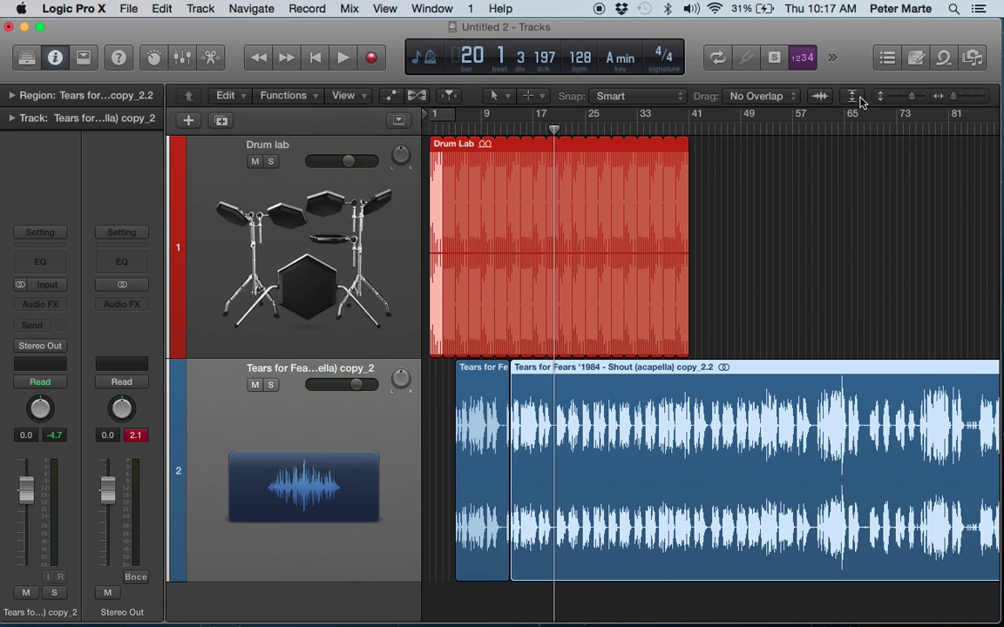
pyautogui.click(859, 99)
pyautogui.click(853, 97)
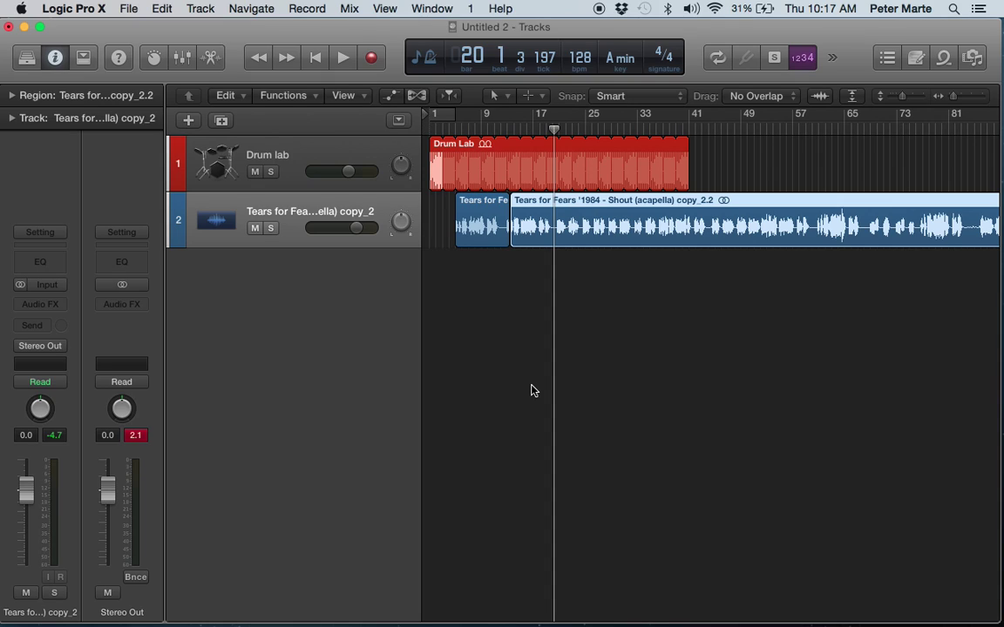
pyautogui.click(316, 61)
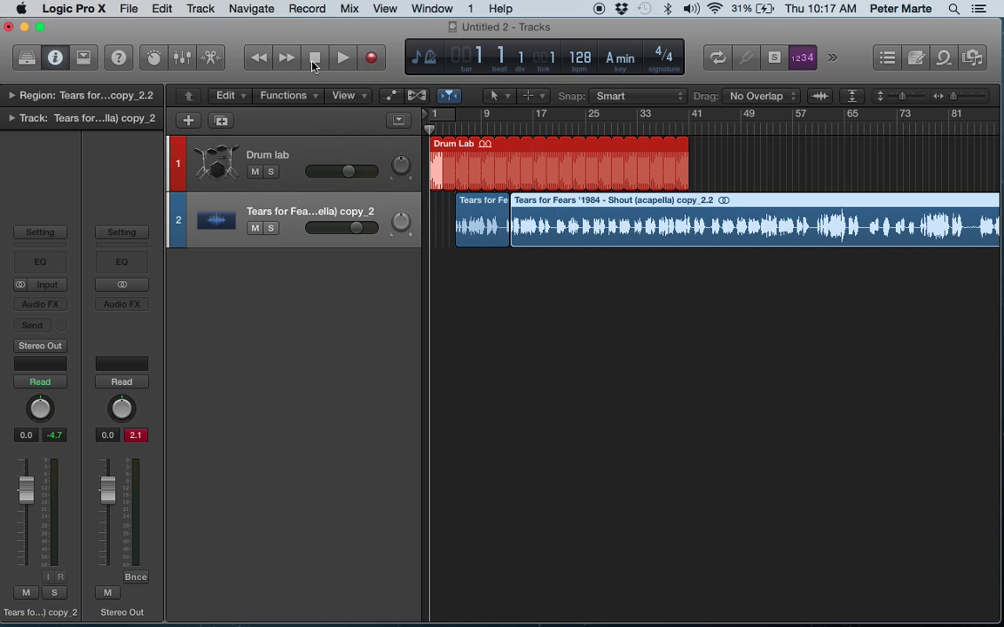